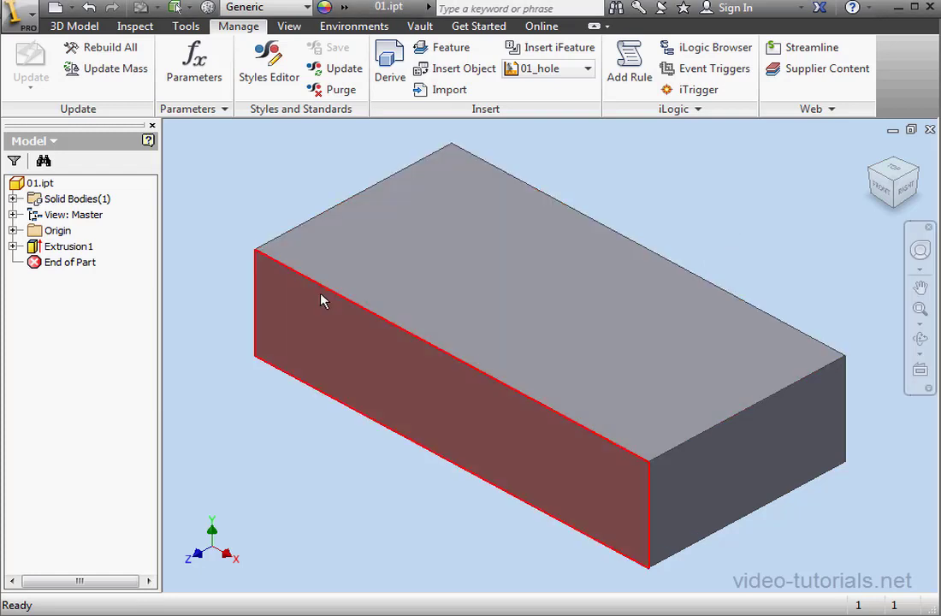
Step: Suppress Extrusion1 so the block disappears and show the iLogic rules list
{"action": "right_click", "coordinate": [69, 246]}
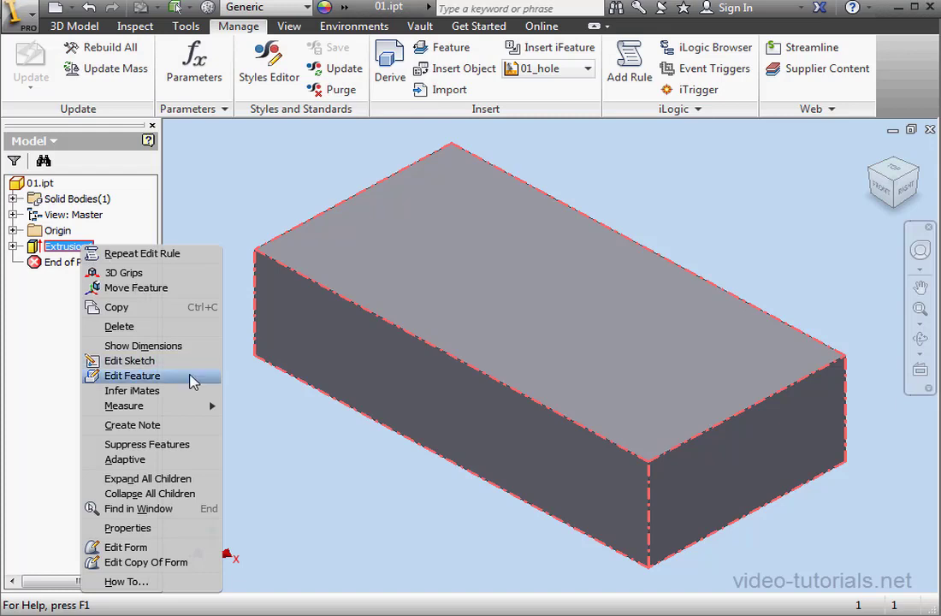
{"action": "left_click", "coordinate": [147, 444]}
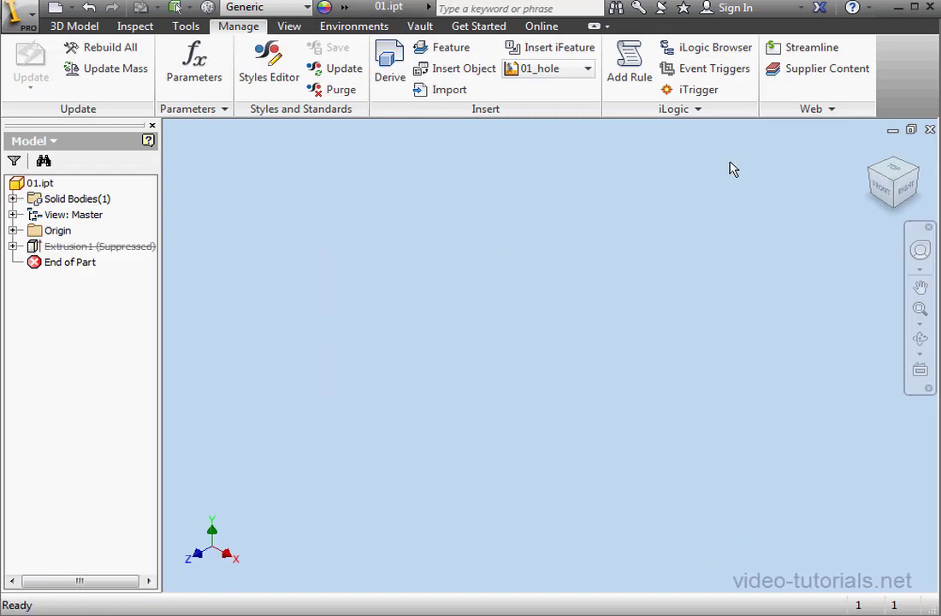
{"action": "left_click", "coordinate": [716, 48]}
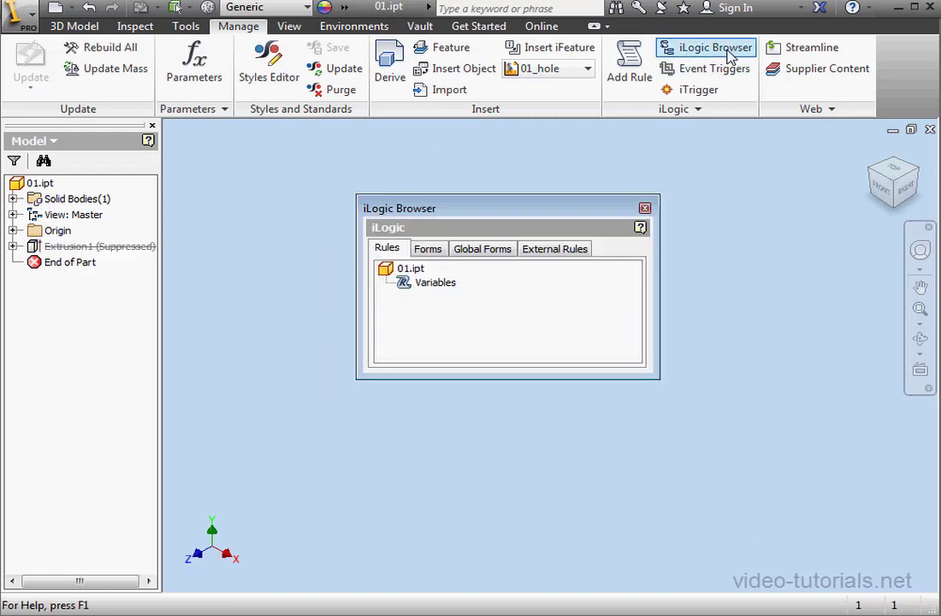
Step: Open the Variables rule for editing and highlight its four Dim declaration lines
{"action": "left_click", "coordinate": [435, 282]}
{"action": "double_click", "coordinate": [435, 283]}
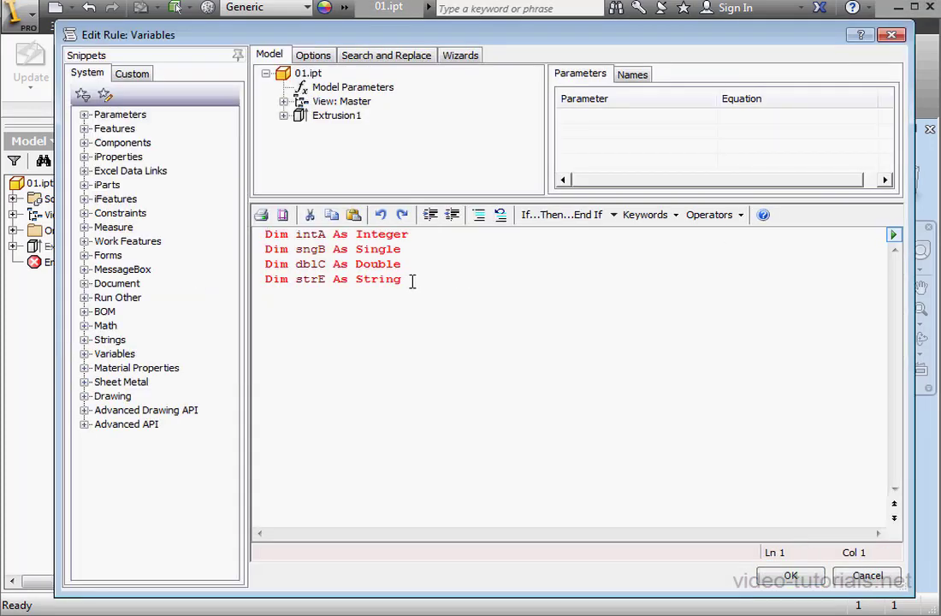
{"action": "left_click_drag", "start_coordinate": [402, 281], "coordinate": [266, 234]}
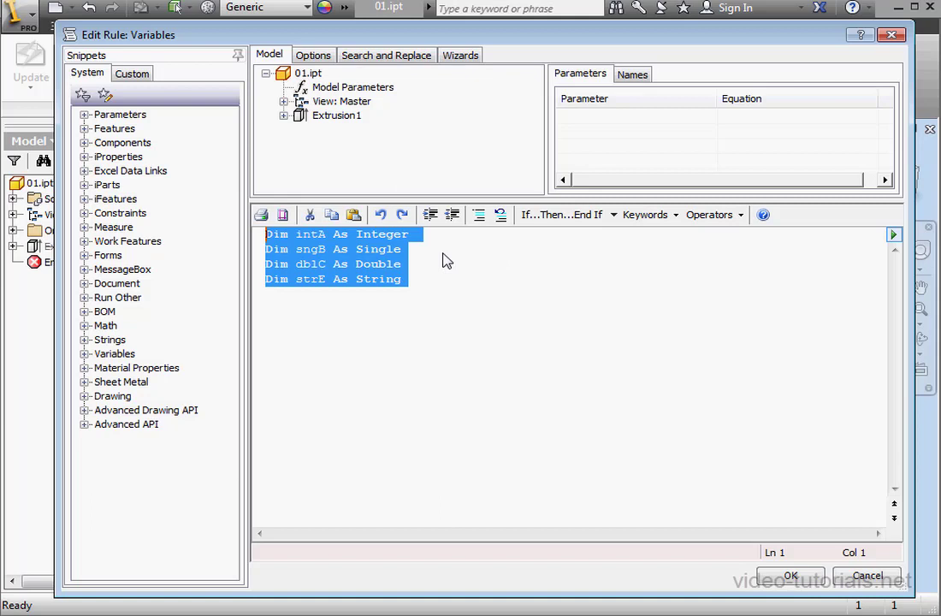
{"action": "left_click", "coordinate": [403, 249]}
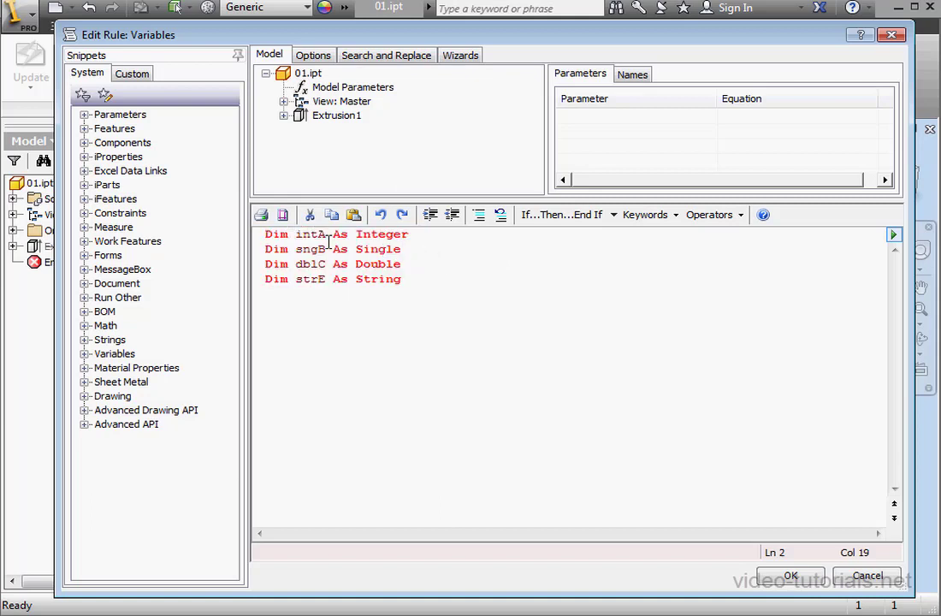
Step: Highlight the Dim keyword, the Integer, Single and Double types and the int prefix while explaining
{"action": "mouse_move", "coordinate": [272, 234]}
{"action": "left_mouse_down"}
{"action": "mouse_move", "coordinate": [288, 233]}
{"action": "mouse_move", "coordinate": [265, 233]}
{"action": "left_mouse_up"}
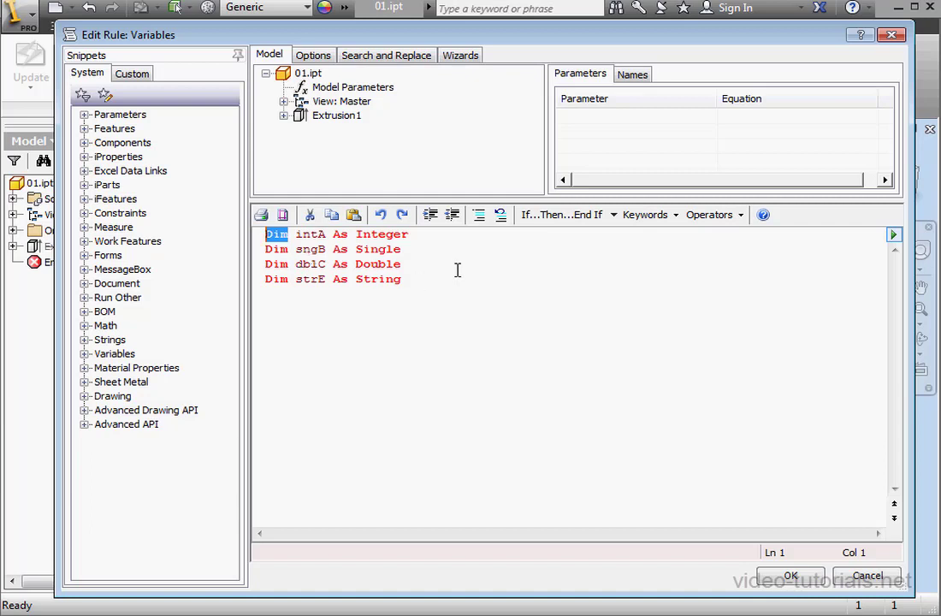
{"action": "left_click_drag", "start_coordinate": [410, 235], "coordinate": [356, 234]}
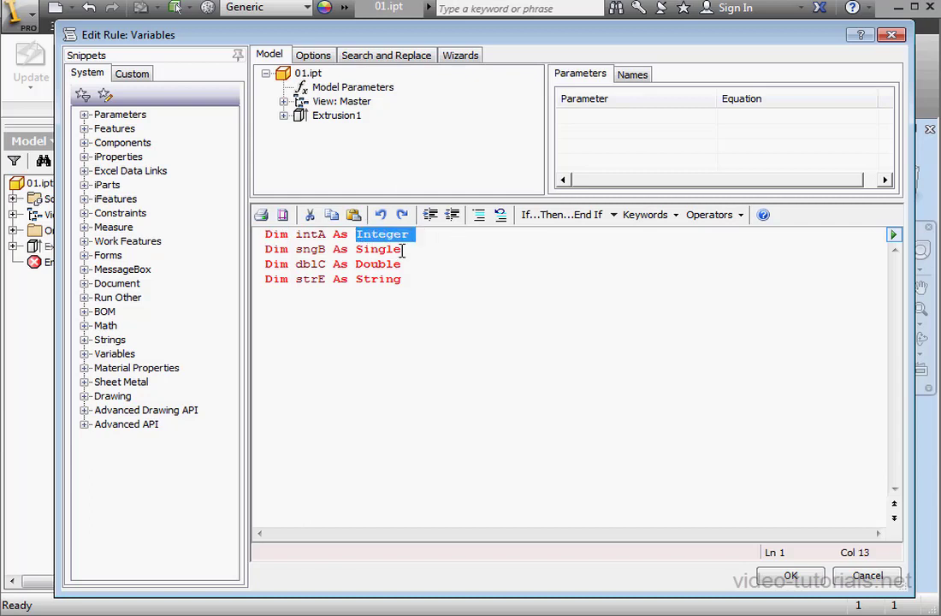
{"action": "left_click_drag", "start_coordinate": [402, 249], "coordinate": [358, 249]}
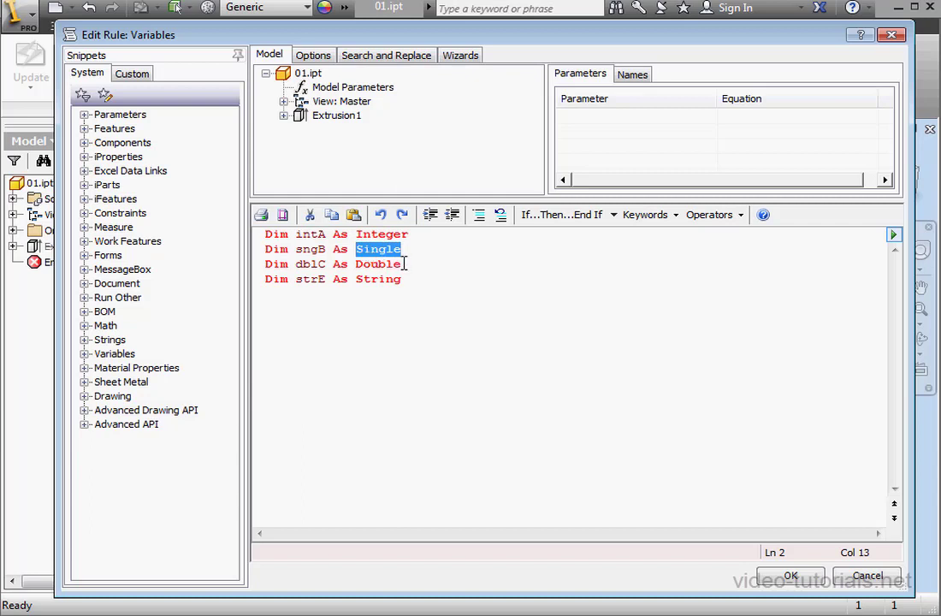
{"action": "mouse_move", "coordinate": [403, 264]}
{"action": "left_mouse_down"}
{"action": "mouse_move", "coordinate": [358, 264]}
{"action": "mouse_move", "coordinate": [358, 279]}
{"action": "left_mouse_up"}
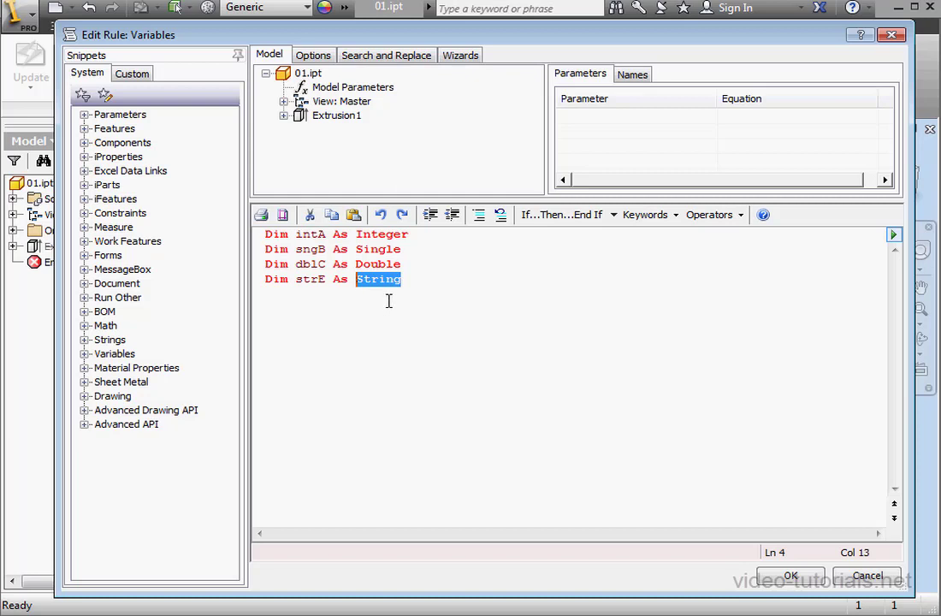
{"action": "left_click_drag", "start_coordinate": [327, 235], "coordinate": [297, 234]}
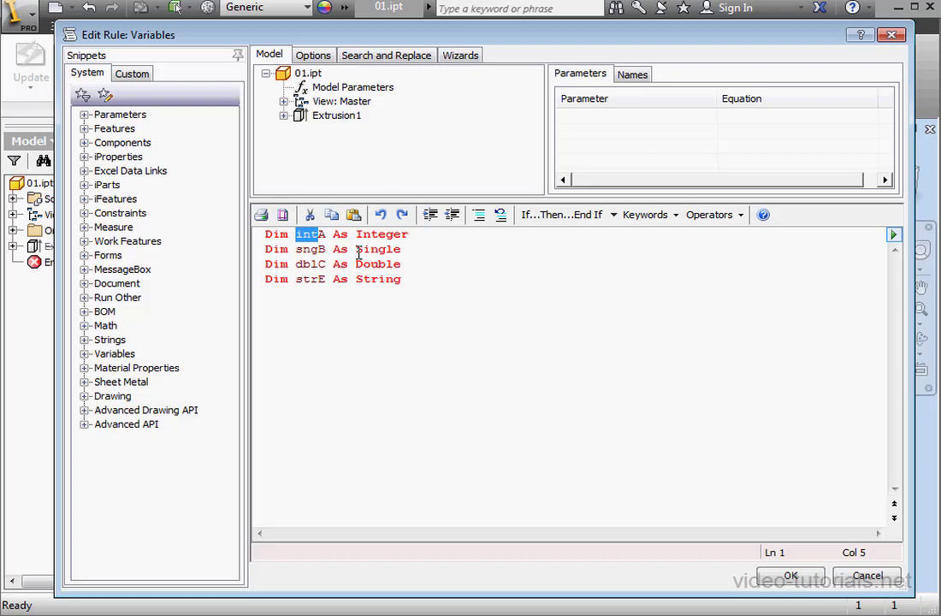
Step: Assign intA the value 5 and strE the text "My Text" in their declarations
{"action": "left_click", "coordinate": [432, 235]}
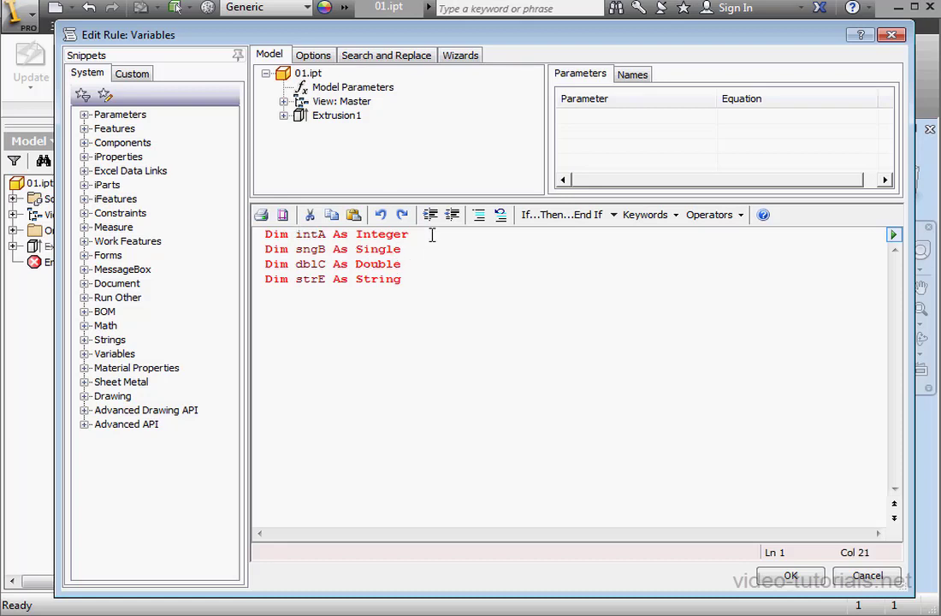
{"action": "type", "text": "= "}
{"action": "type", "text": "5"}
{"action": "double_click", "coordinate": [434, 234]}
{"action": "left_click", "coordinate": [420, 280]}
{"action": "type", "text": "= "}
{"action": "type", "text": "\"\""}
{"action": "key", "text": "Left"}
{"action": "type", "text": "My "}
{"action": "type", "text": "Text"}
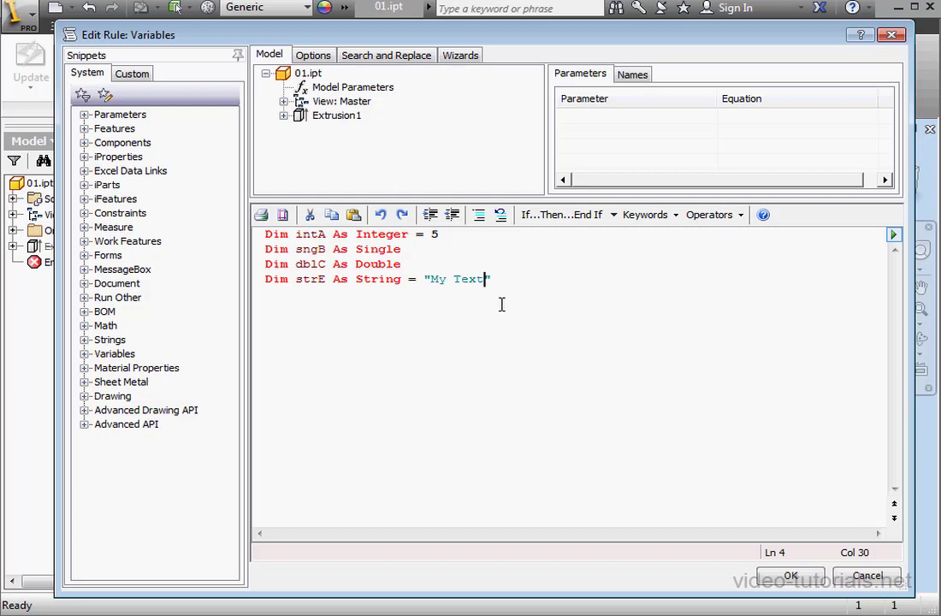
Step: Highlight the strE declaration line and its "My Text" string value while explaining
{"action": "left_click", "coordinate": [493, 279]}
{"action": "left_click_drag", "start_coordinate": [492, 279], "coordinate": [266, 279]}
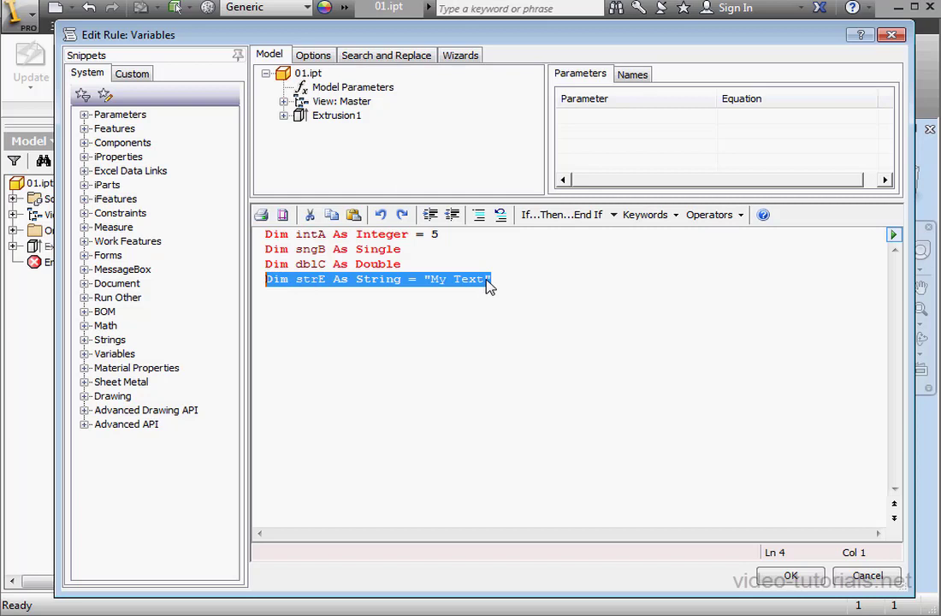
{"action": "left_click", "coordinate": [485, 280]}
{"action": "left_click_drag", "start_coordinate": [489, 279], "coordinate": [432, 279]}
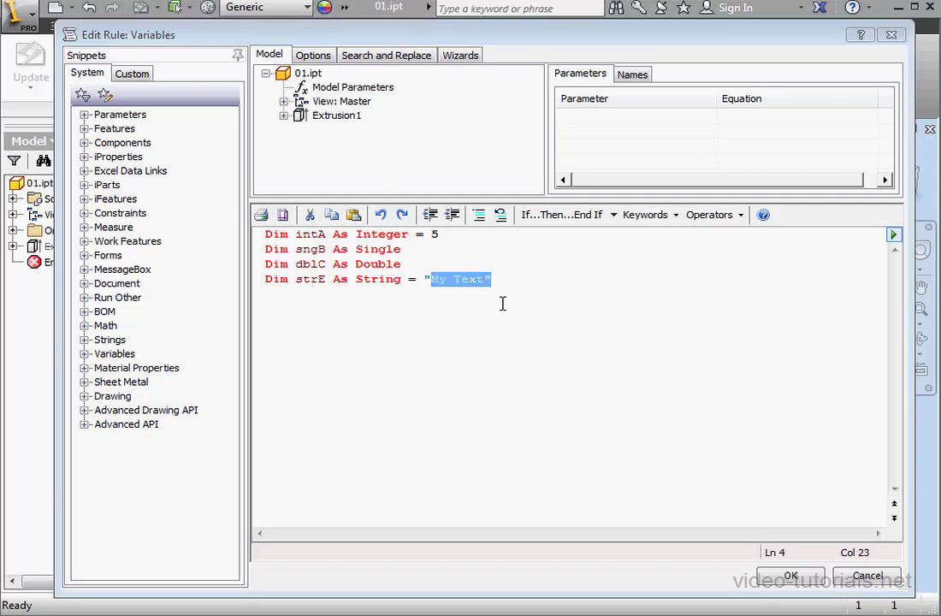
Step: Add a new line below the declarations assigning strE = "My Text 2"
{"action": "left_click", "coordinate": [510, 291]}
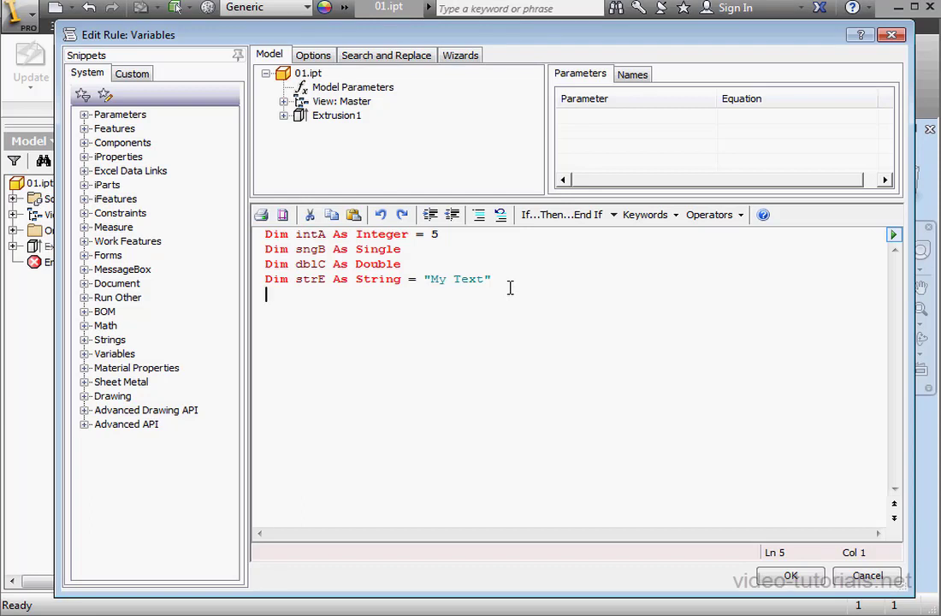
{"action": "key", "text": "Return"}
{"action": "type", "text": "strE "}
{"action": "type", "text": "= \"\""}
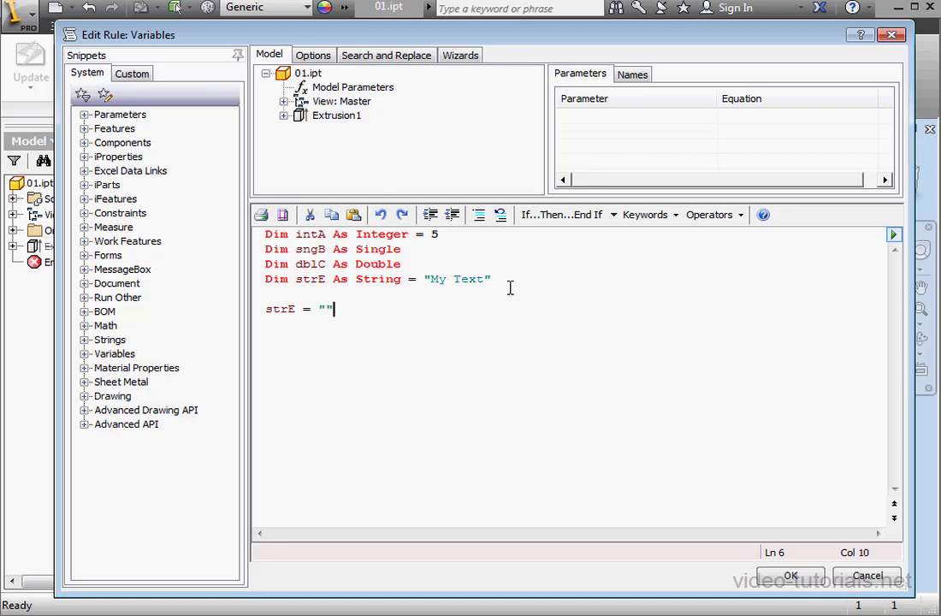
{"action": "key", "text": "Left"}
{"action": "type", "text": "M"}
{"action": "type", "text": "y Text "}
{"action": "type", "text": "2"}
{"action": "double_click", "coordinate": [288, 309]}
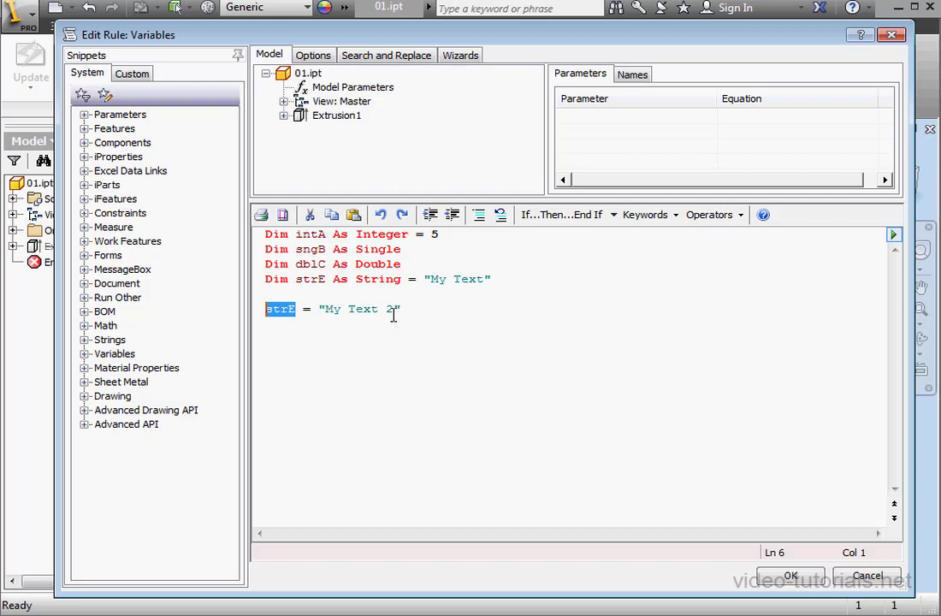
{"action": "left_click_drag", "start_coordinate": [394, 308], "coordinate": [326, 309]}
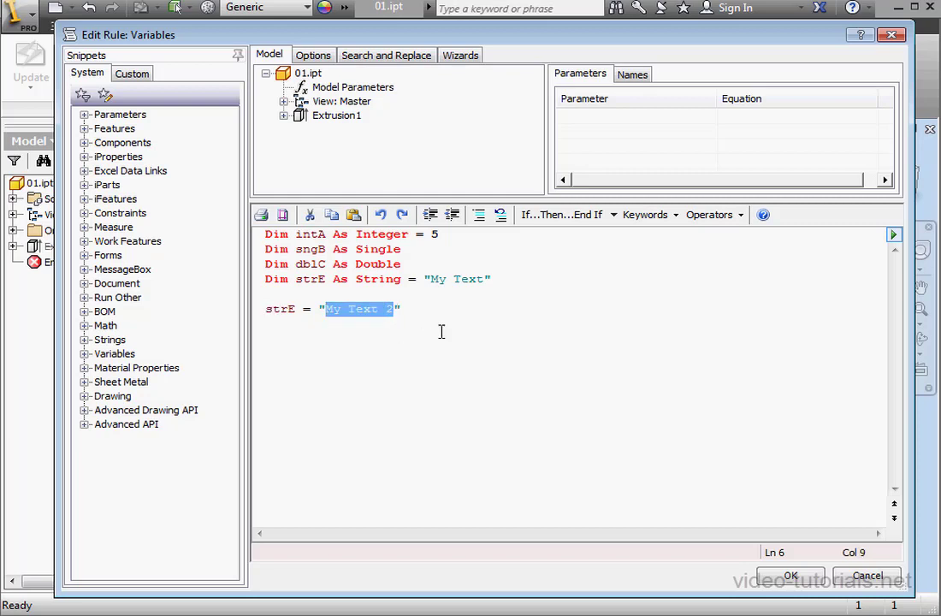
Step: Assign dblC the Length parameter of Extrusion1 in its Double declaration
{"action": "left_click", "coordinate": [426, 263]}
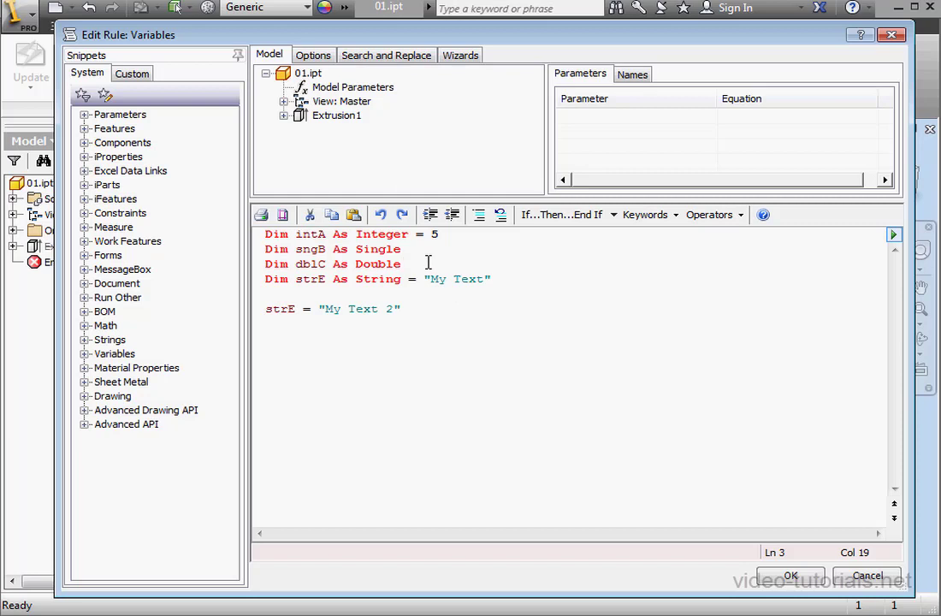
{"action": "type", "text": " ="}
{"action": "left_click", "coordinate": [336, 116]}
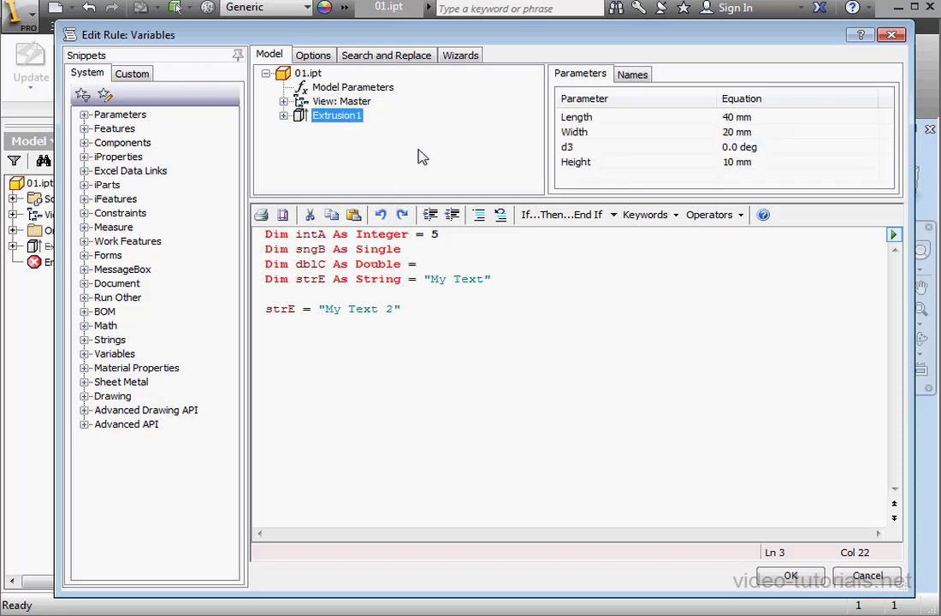
{"action": "double_click", "coordinate": [576, 118]}
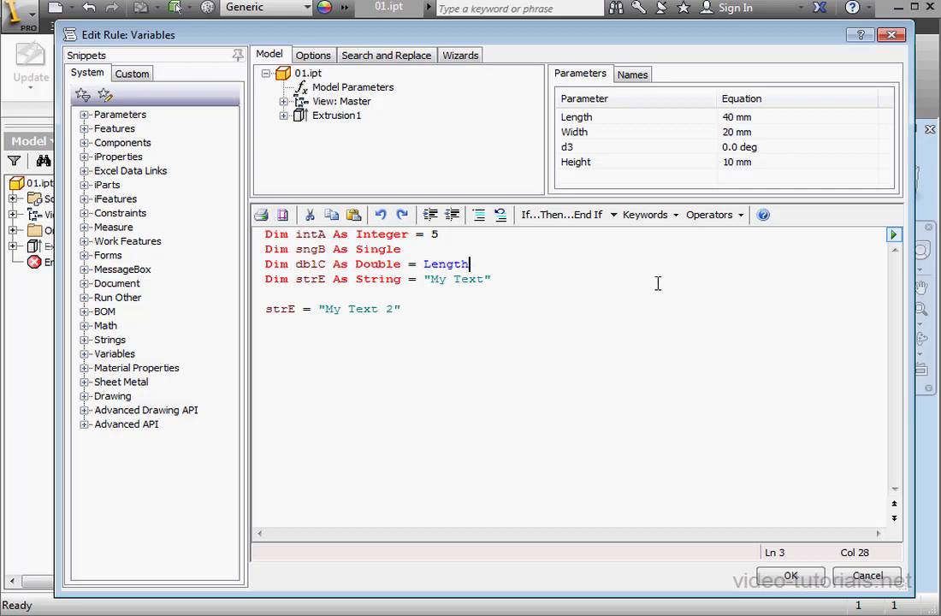
{"action": "left_click", "coordinate": [419, 310]}
Step: Insert the MessageBox Show snippet on a new line after i =
{"action": "key", "text": "Return"}
{"action": "key", "text": "Return"}
{"action": "type", "text": "i"}
{"action": "type", "text": "="}
{"action": "left_click", "coordinate": [85, 270]}
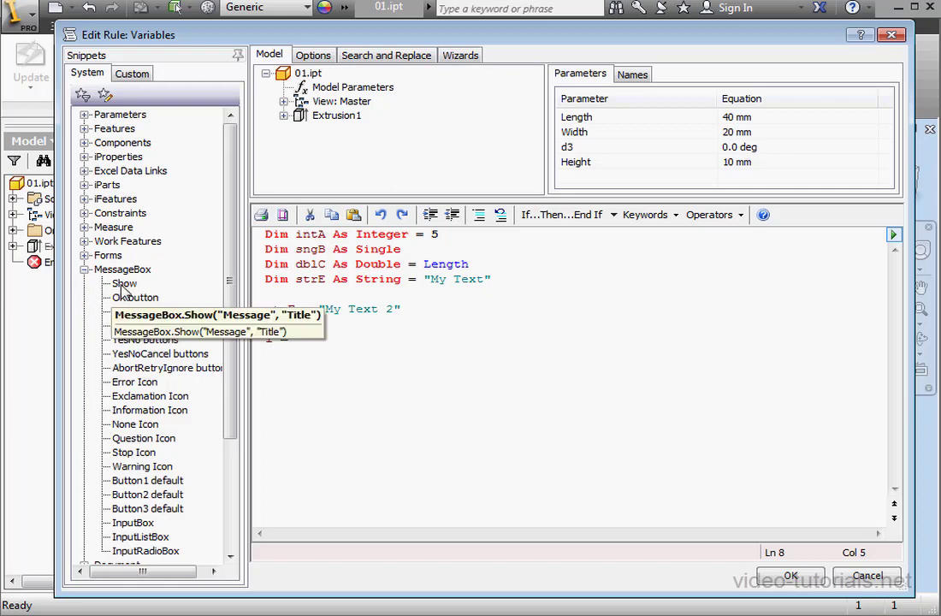
{"action": "double_click", "coordinate": [124, 283]}
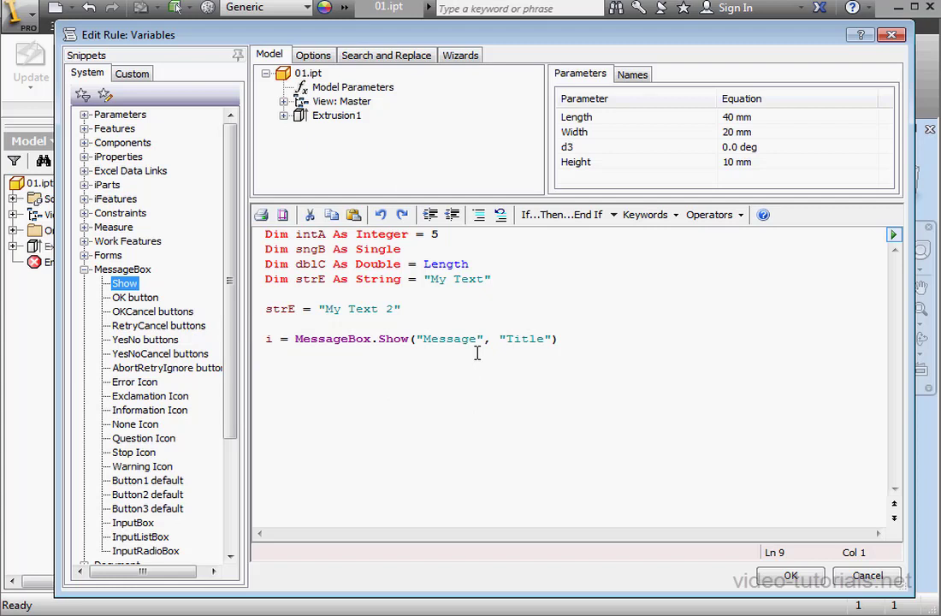
Step: Copy the variable name intA over the "Message" placeholder in the MessageBox line
{"action": "left_click", "coordinate": [325, 236]}
{"action": "double_click", "coordinate": [310, 234]}
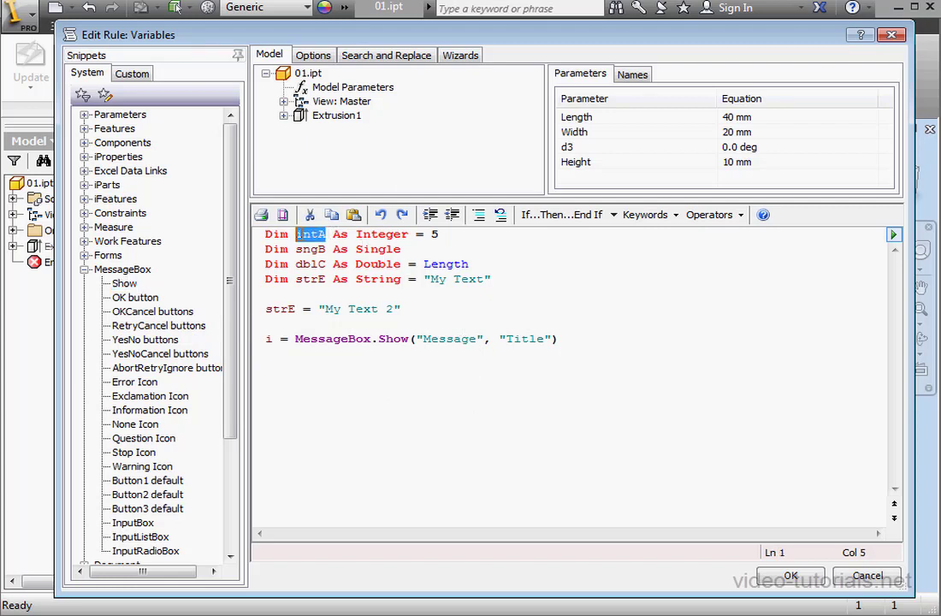
{"action": "right_click", "coordinate": [310, 234]}
{"action": "left_click", "coordinate": [351, 305]}
{"action": "left_click_drag", "start_coordinate": [482, 339], "coordinate": [421, 339]}
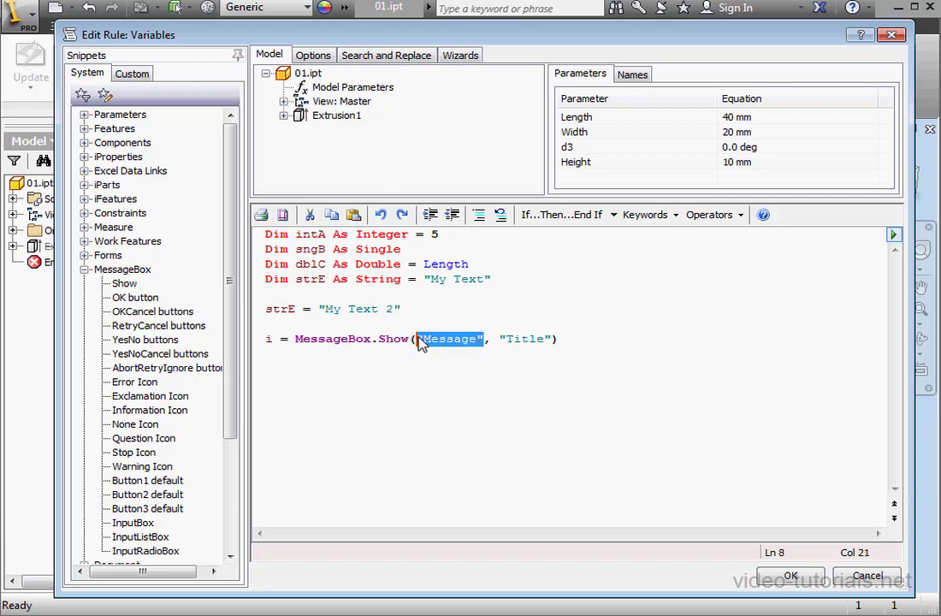
{"action": "right_click", "coordinate": [422, 341]}
{"action": "left_click", "coordinate": [467, 426]}
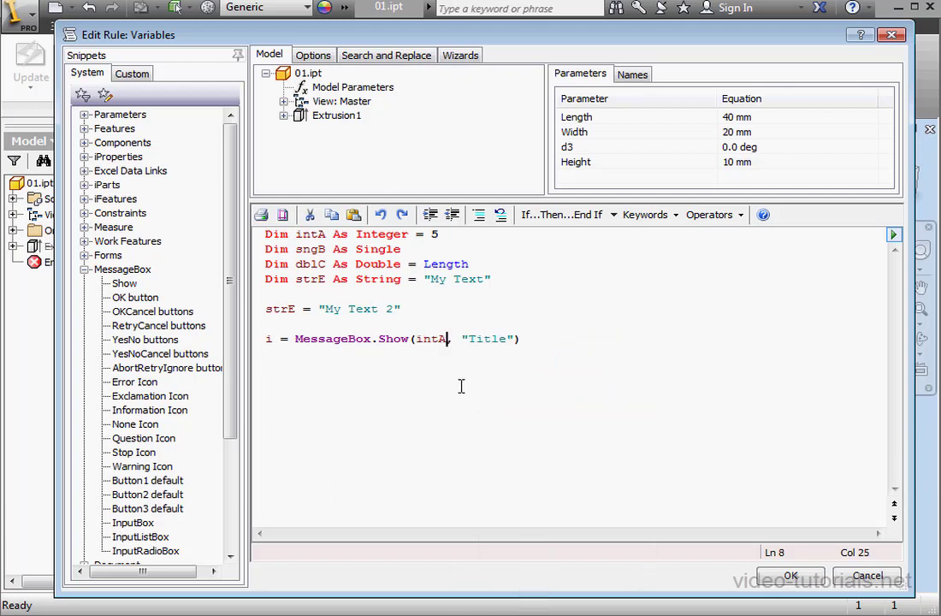
Step: Run the rule, which shows 5 in a message box titled Title, and dismiss it
{"action": "left_click", "coordinate": [792, 576]}
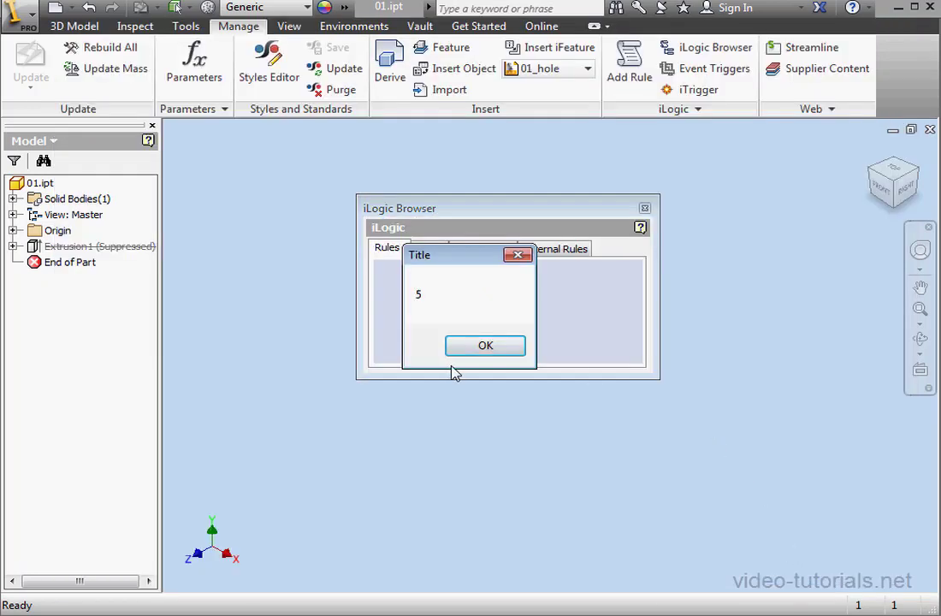
{"action": "left_click", "coordinate": [485, 345]}
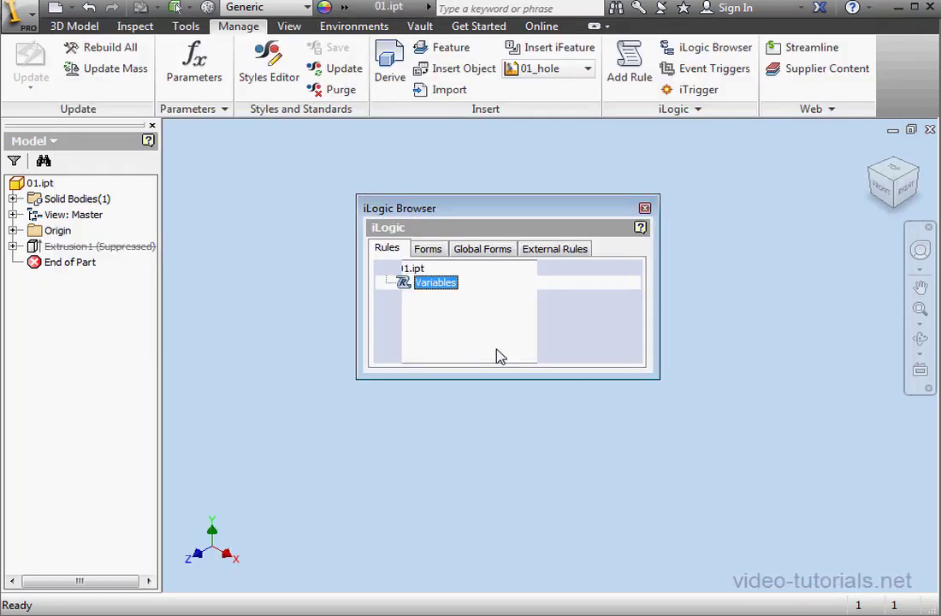
Step: Change intA to 5.4, run the rule showing 5, and dismiss the result
{"action": "double_click", "coordinate": [444, 288]}
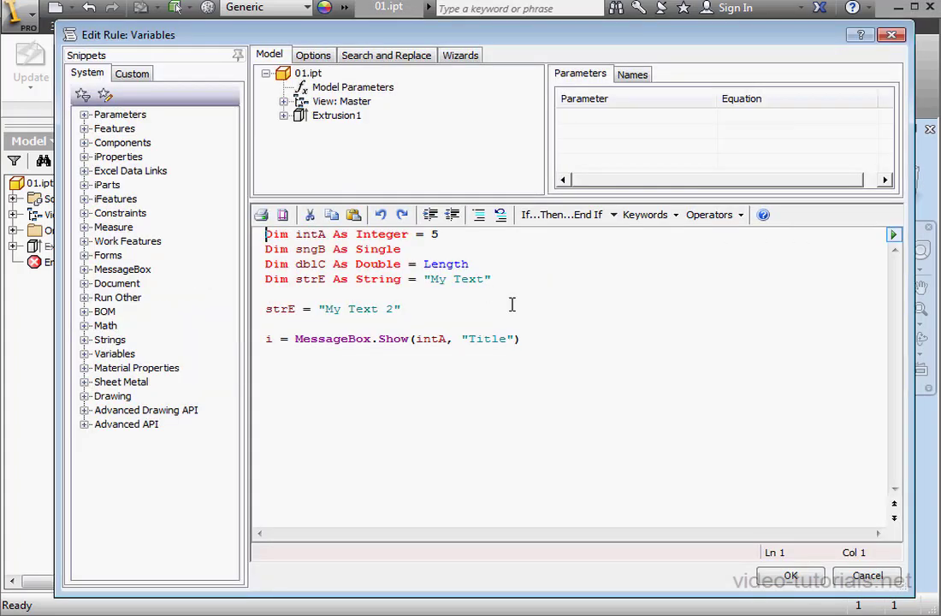
{"action": "left_click", "coordinate": [443, 234]}
{"action": "type", "text": ".4"}
{"action": "left_click", "coordinate": [790, 577]}
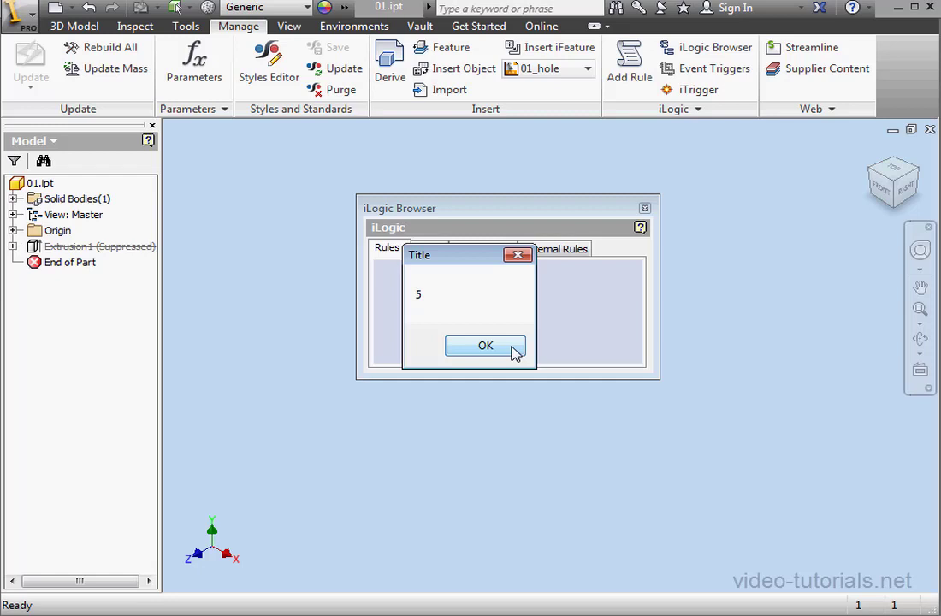
{"action": "left_click", "coordinate": [515, 351]}
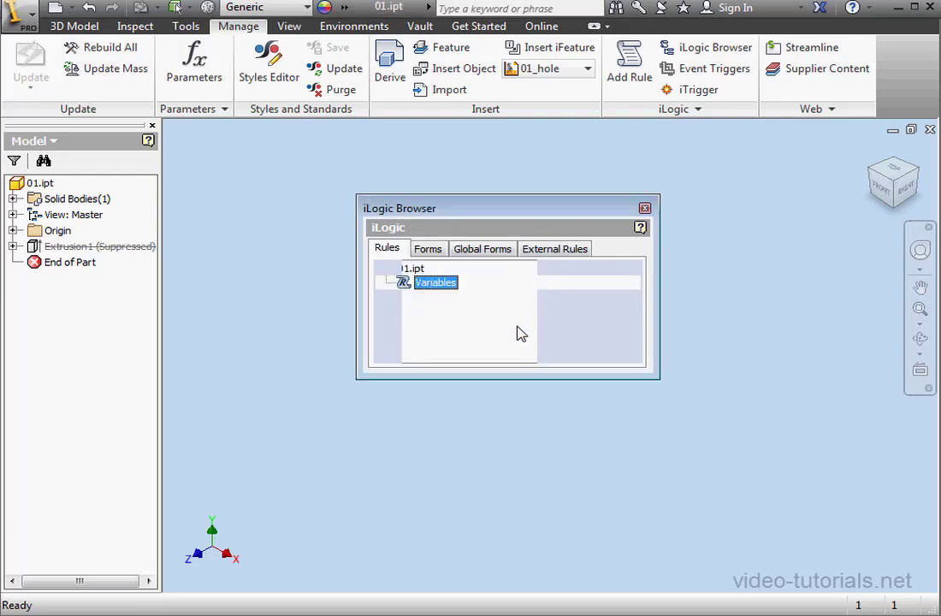
Step: Change intA to 5.6, run the rule showing 6, and dismiss the result
{"action": "double_click", "coordinate": [436, 283]}
{"action": "left_click_drag", "start_coordinate": [454, 234], "coordinate": [446, 234]}
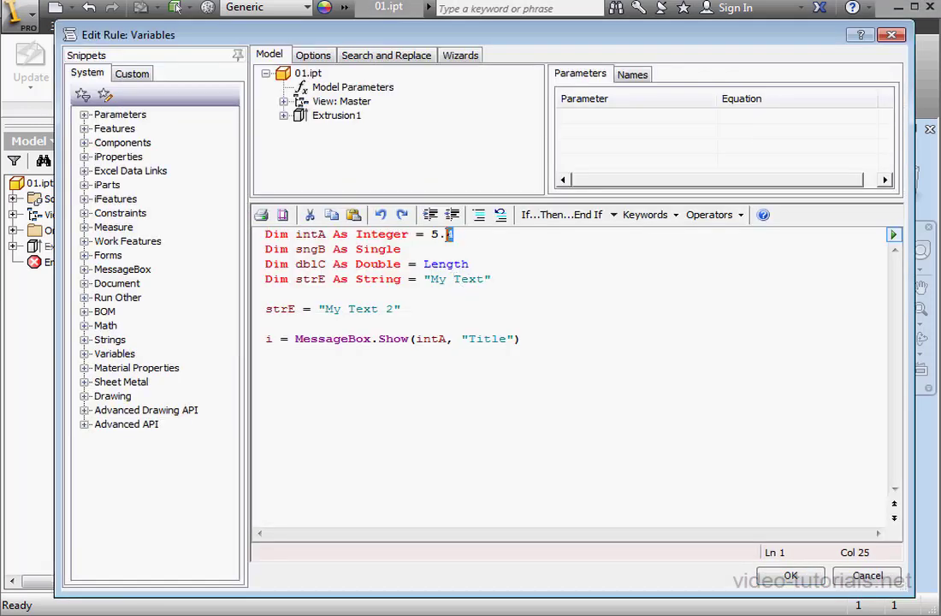
{"action": "type", "text": "6"}
{"action": "left_click", "coordinate": [791, 576]}
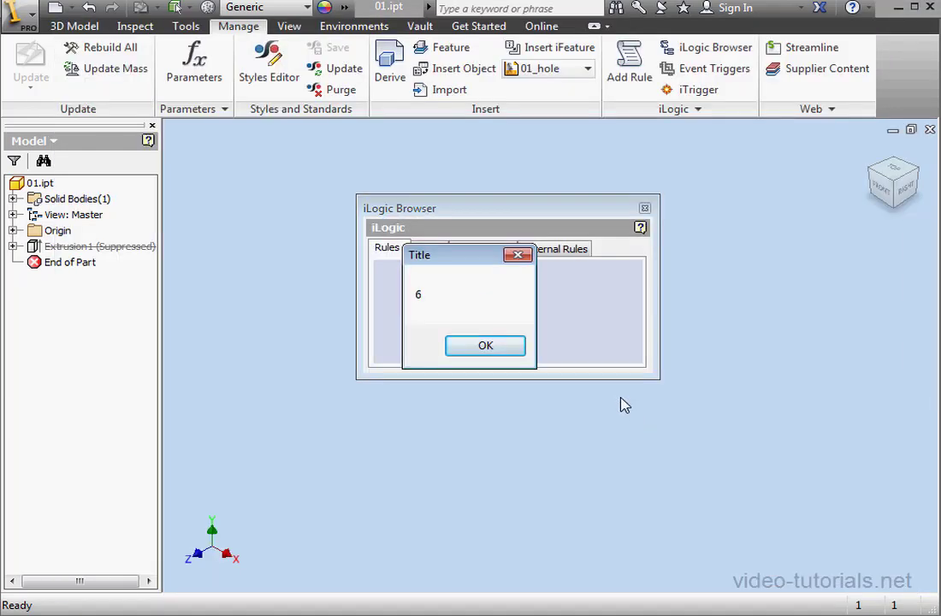
{"action": "left_click", "coordinate": [485, 345]}
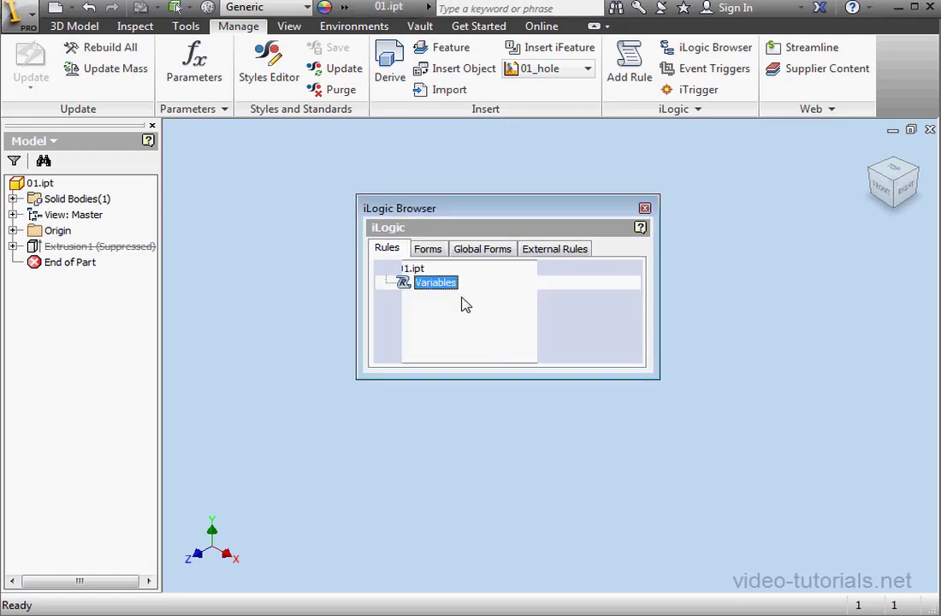
Step: Reopen the rule and replace the strE string "My Text" with "10.5"
{"action": "double_click", "coordinate": [435, 285]}
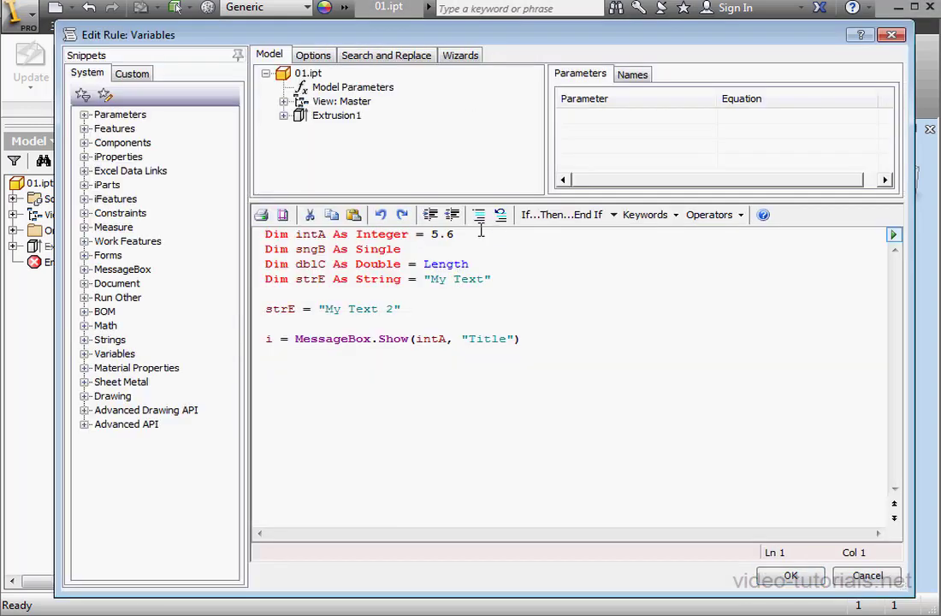
{"action": "left_click", "coordinate": [455, 234]}
{"action": "left_click_drag", "start_coordinate": [455, 234], "coordinate": [431, 235]}
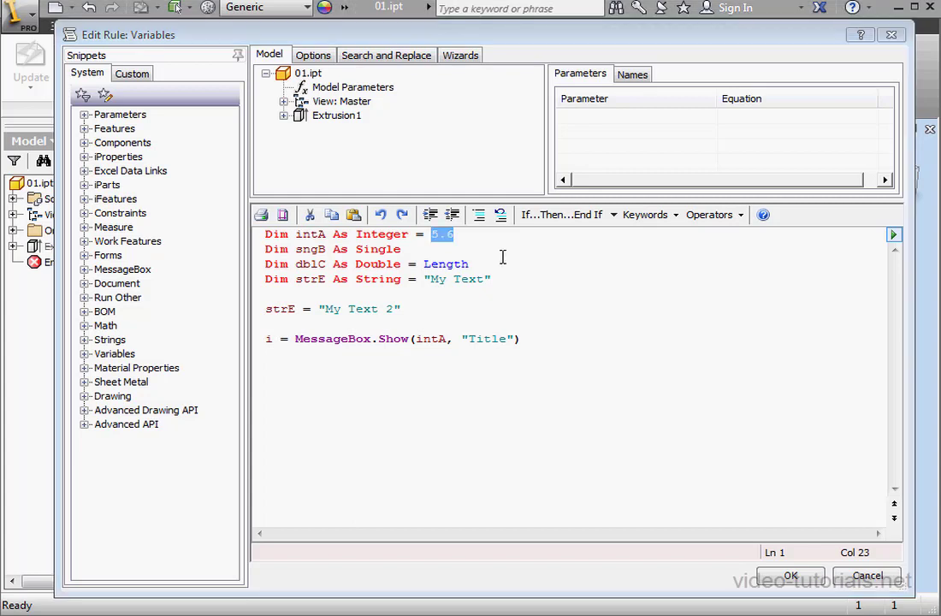
{"action": "left_click_drag", "start_coordinate": [486, 280], "coordinate": [430, 281]}
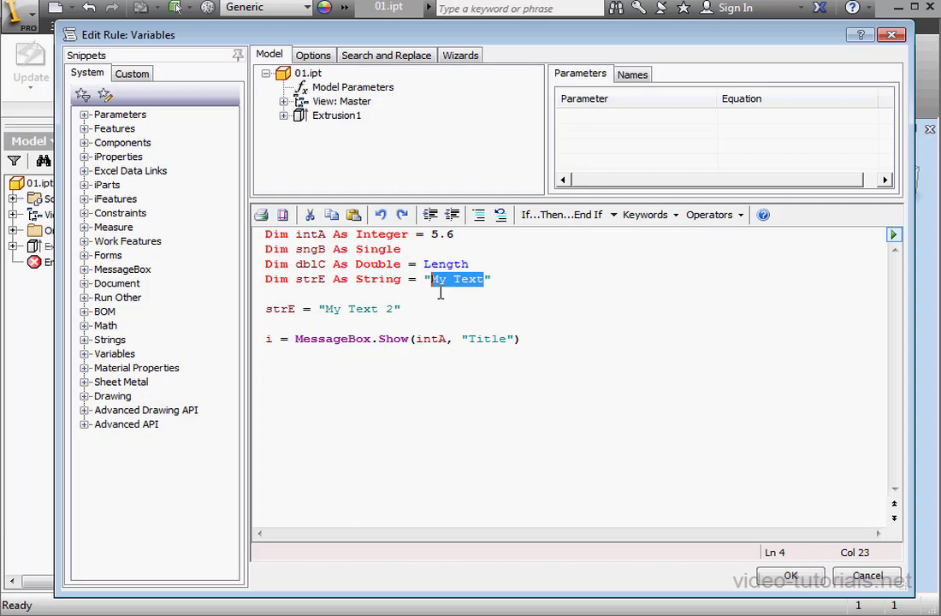
{"action": "type", "text": "10."}
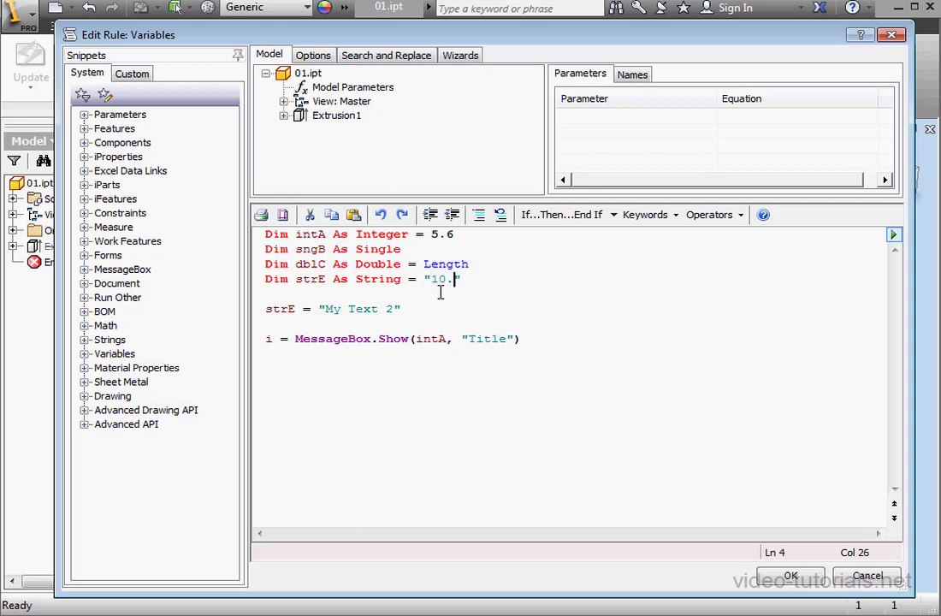
{"action": "type", "text": "5"}
{"action": "double_click", "coordinate": [310, 280]}
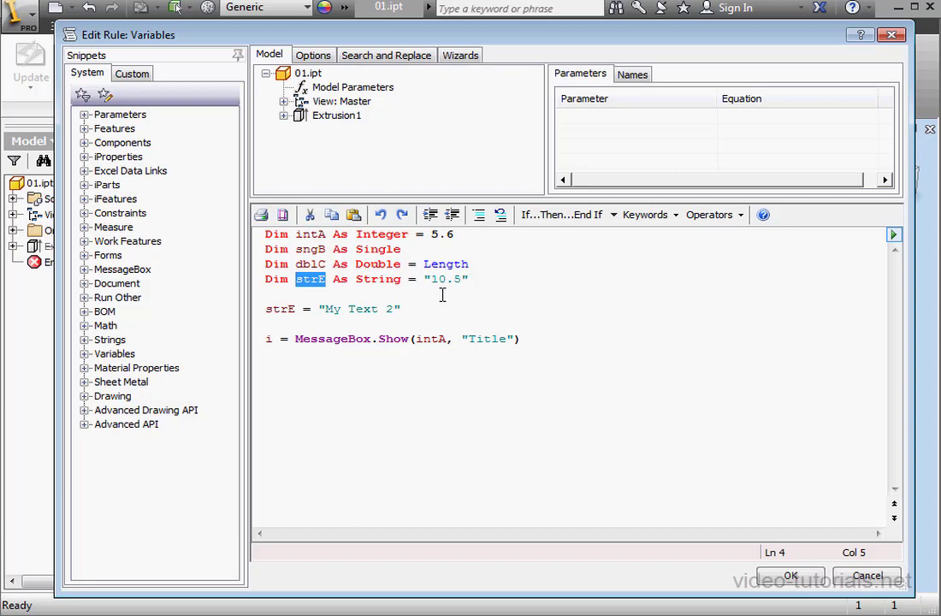
Step: Comment out the strE = "My Text 2" line and write dblC = CDbl(strE) below it
{"action": "left_click", "coordinate": [268, 310]}
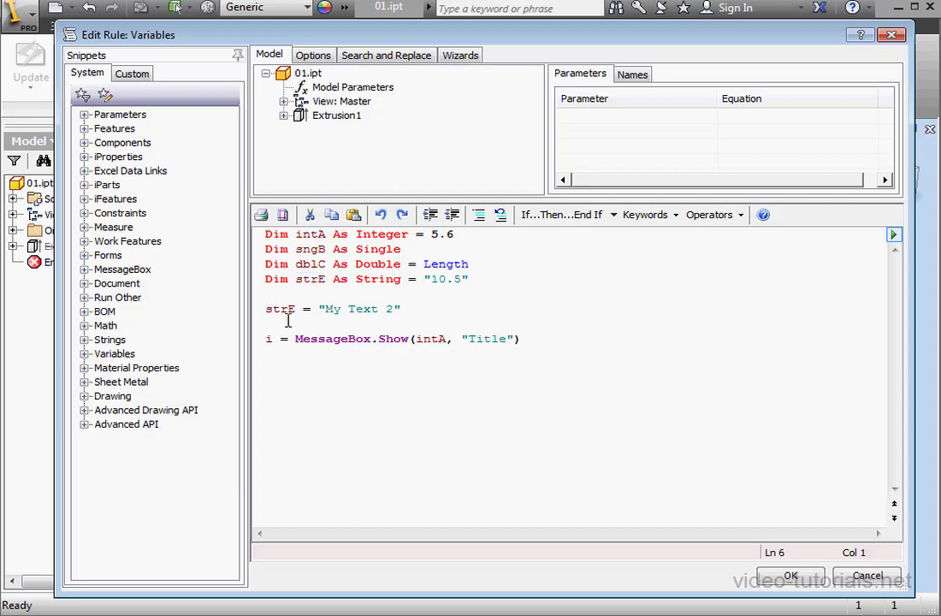
{"action": "type", "text": "'"}
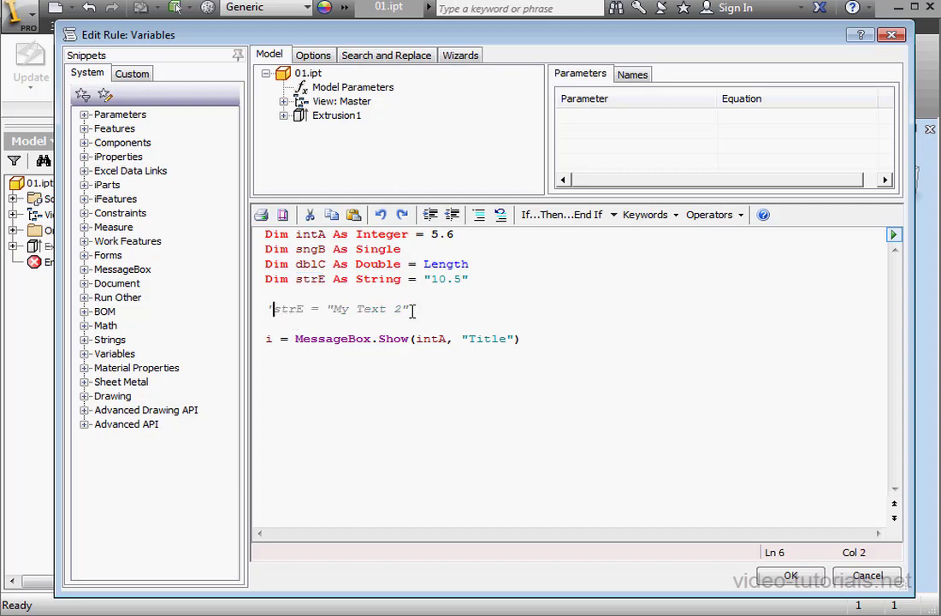
{"action": "left_click", "coordinate": [413, 310]}
{"action": "key", "text": "Return"}
{"action": "key", "text": "Return"}
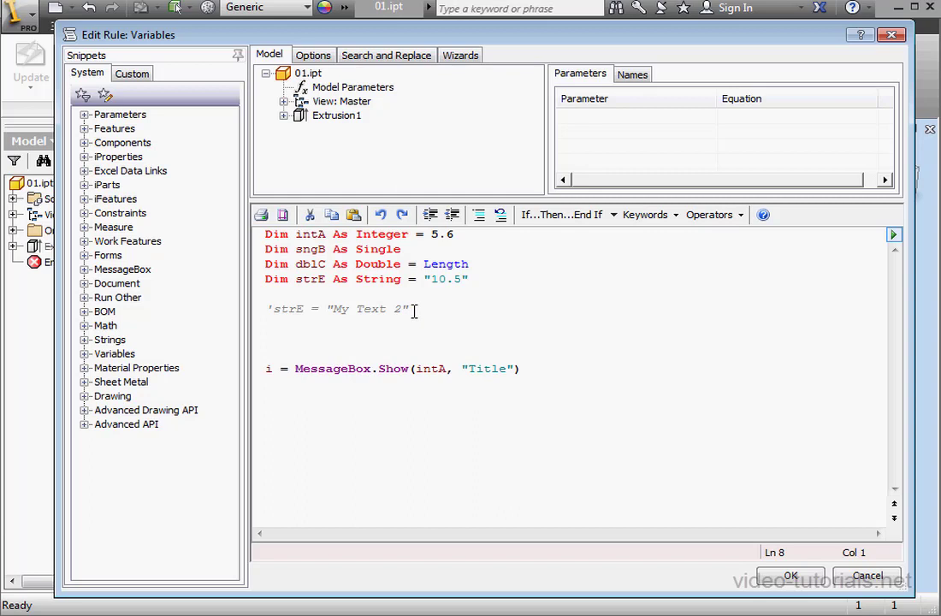
{"action": "type", "text": "db"}
{"action": "type", "text": "lC "}
{"action": "type", "text": "= "}
{"action": "type", "text": "CD"}
{"action": "type", "text": "bl()"}
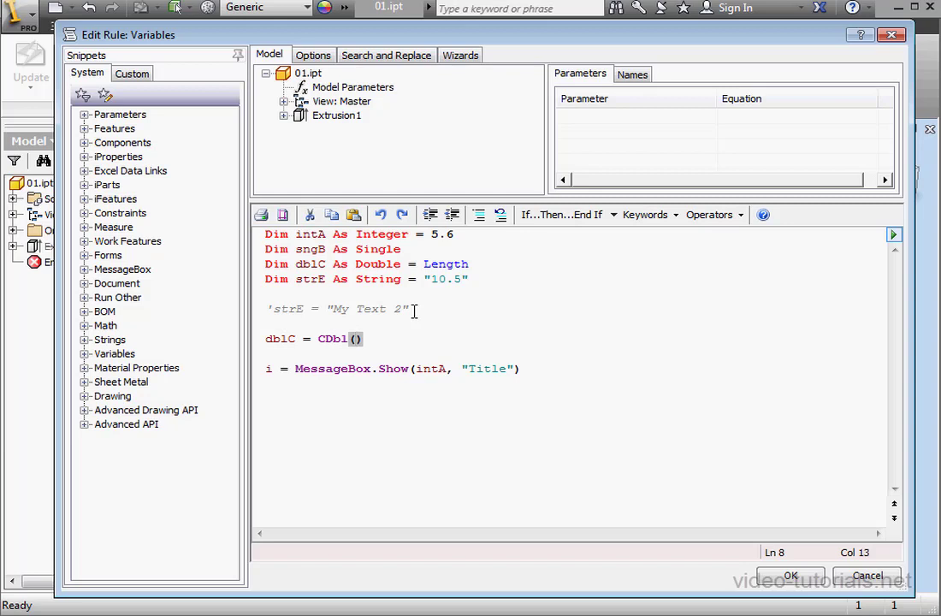
{"action": "type", "text": "strE"}
Step: Highlight the strE String declaration, its "10.5" value and the CDbl(strE) conversion into dblC while explaining
{"action": "left_click_drag", "start_coordinate": [327, 280], "coordinate": [297, 280]}
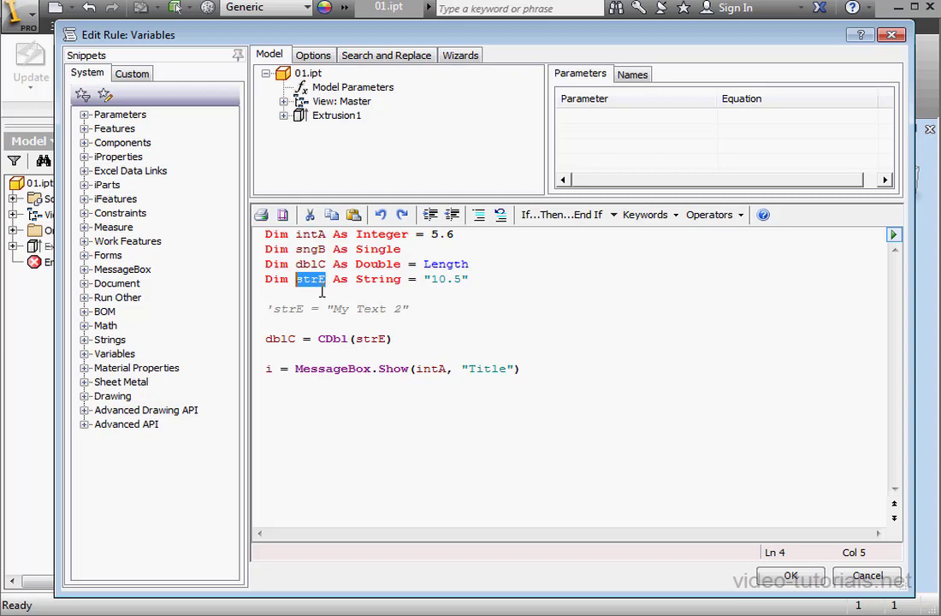
{"action": "left_click_drag", "start_coordinate": [402, 279], "coordinate": [356, 280]}
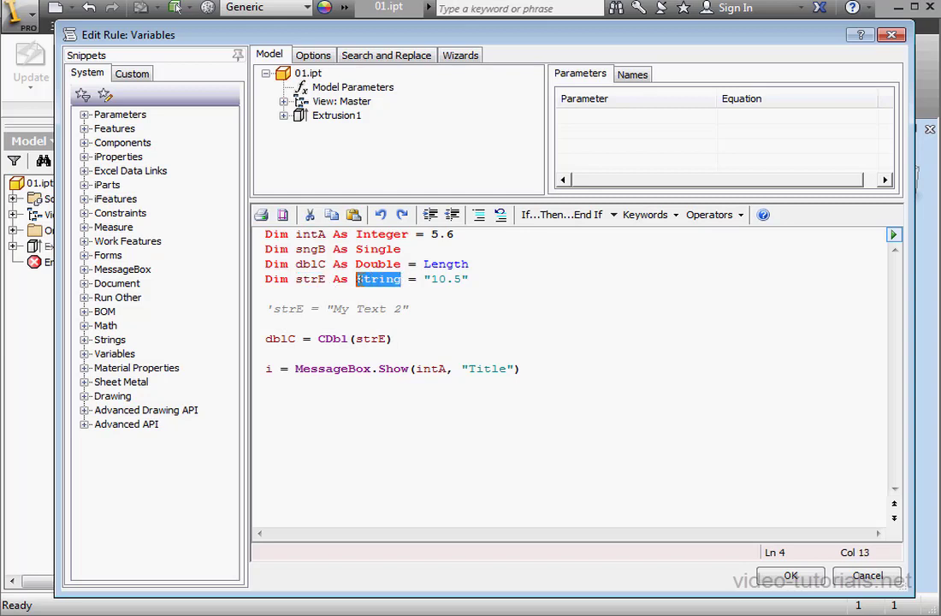
{"action": "left_click_drag", "start_coordinate": [470, 280], "coordinate": [424, 280]}
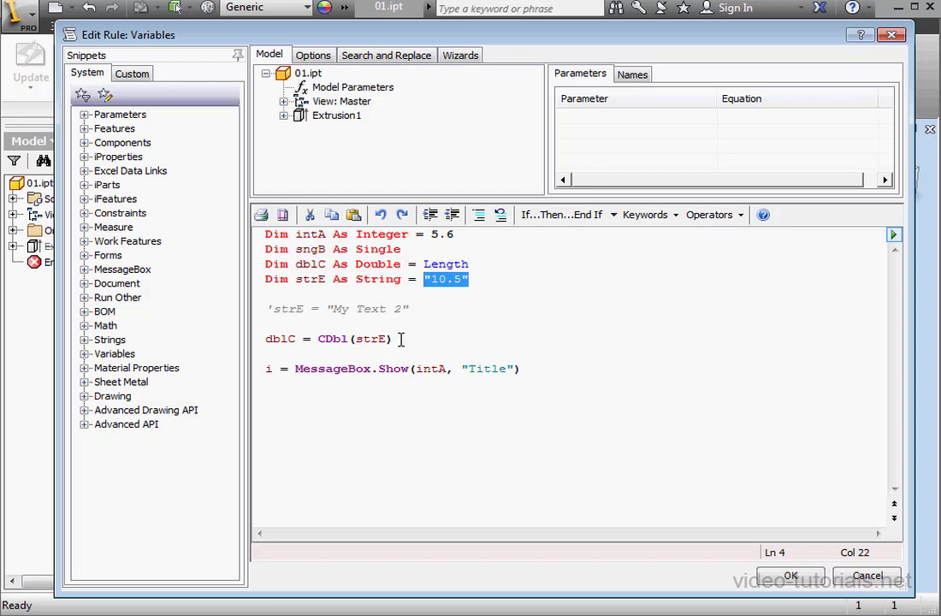
{"action": "left_click_drag", "start_coordinate": [393, 340], "coordinate": [319, 339]}
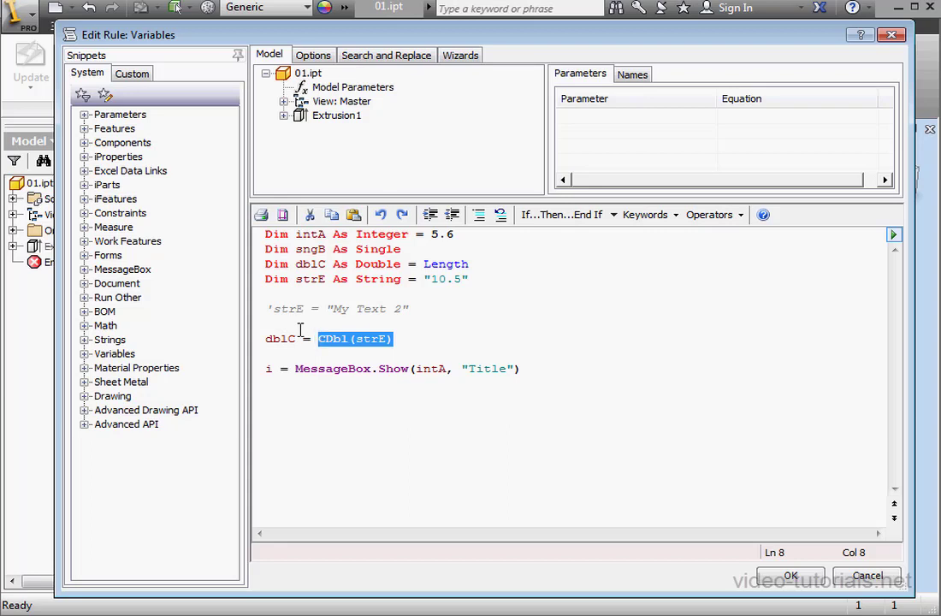
{"action": "left_click_drag", "start_coordinate": [296, 339], "coordinate": [264, 339]}
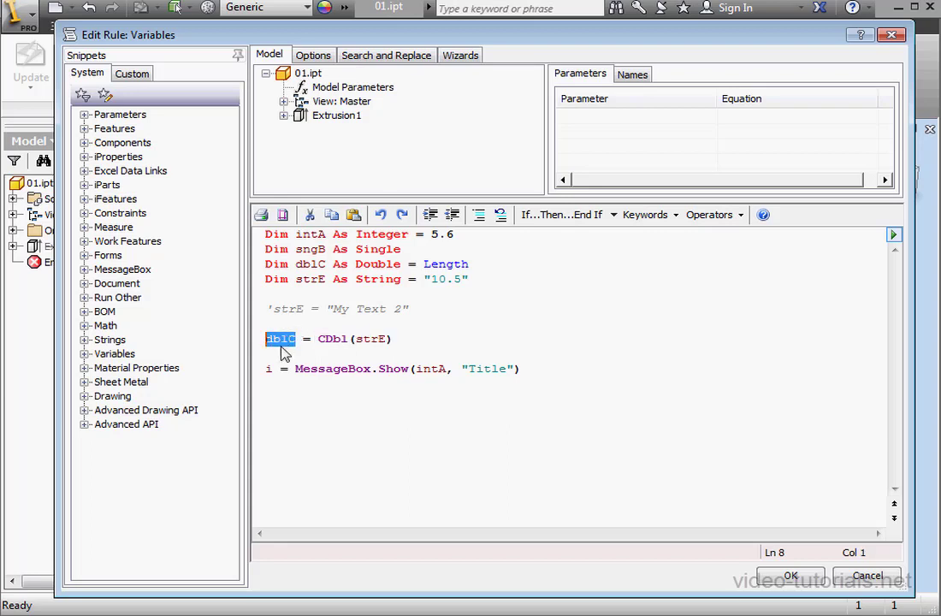
Step: Add the line strE = dblC.ToString() below the CDbl conversion and highlight its parts
{"action": "left_click", "coordinate": [395, 338]}
{"action": "key", "text": "Return"}
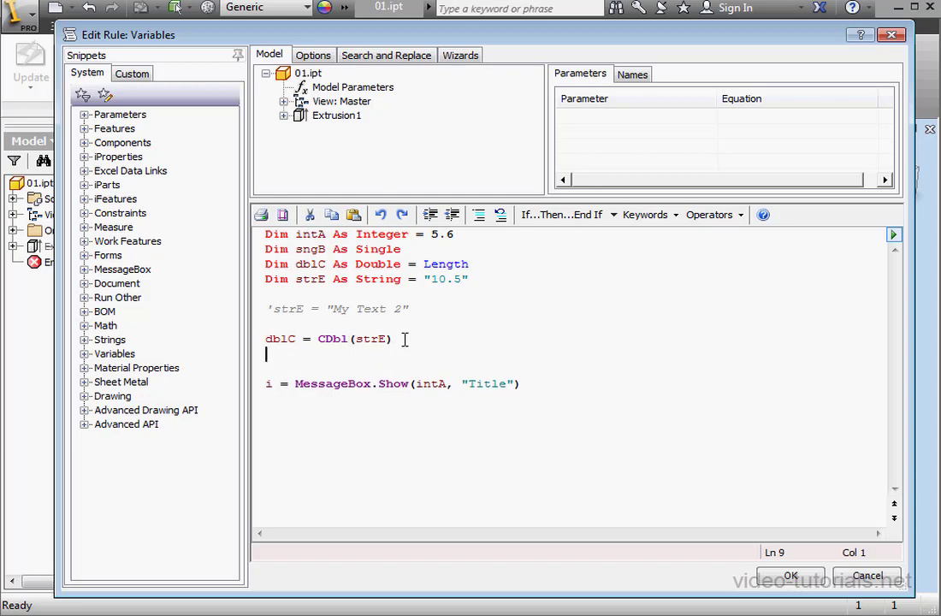
{"action": "type", "text": "s"}
{"action": "type", "text": "trE "}
{"action": "type", "text": "= "}
{"action": "type", "text": "dbl"}
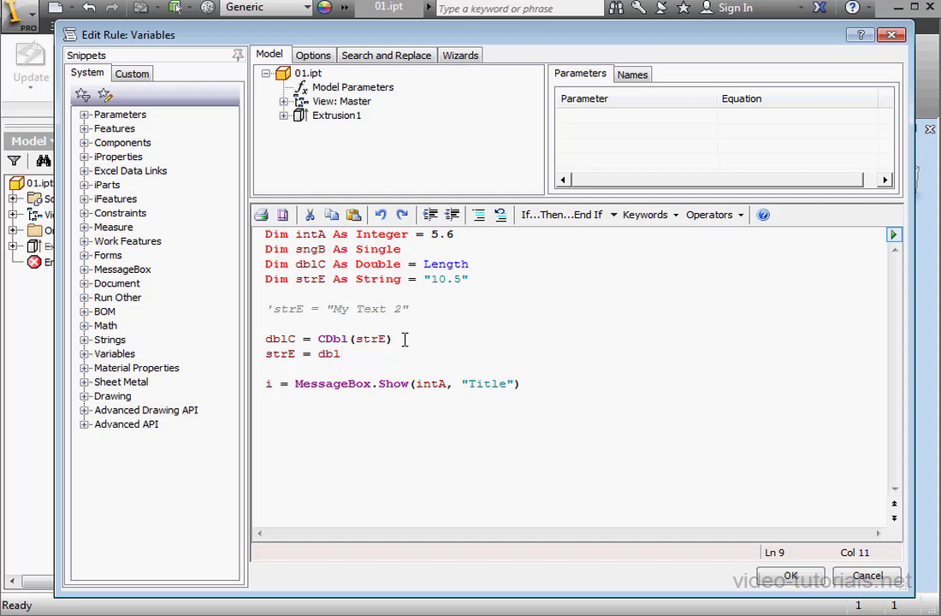
{"action": "type", "text": "C."}
{"action": "type", "text": "To"}
{"action": "type", "text": "String"}
{"action": "type", "text": "()"}
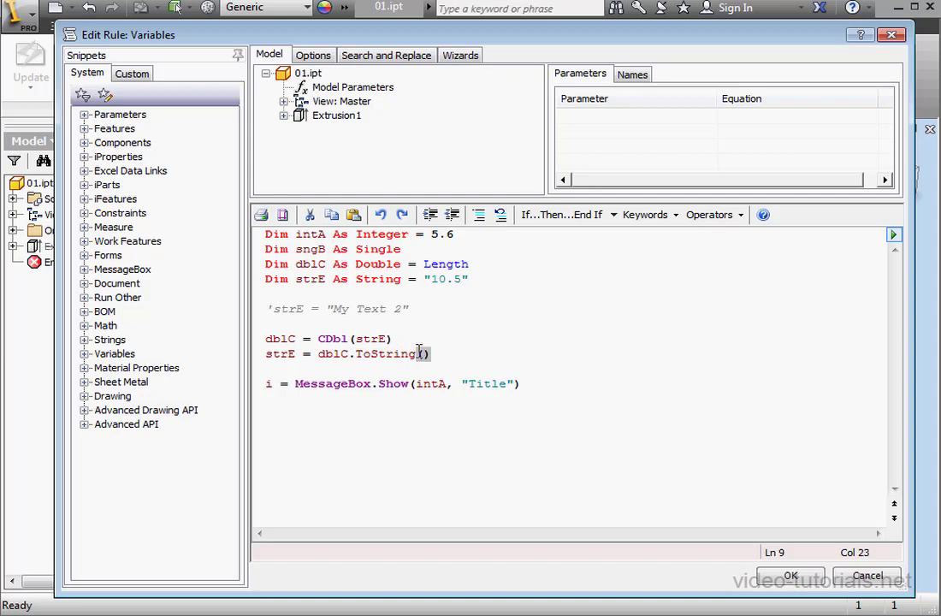
{"action": "left_click_drag", "start_coordinate": [430, 354], "coordinate": [319, 356]}
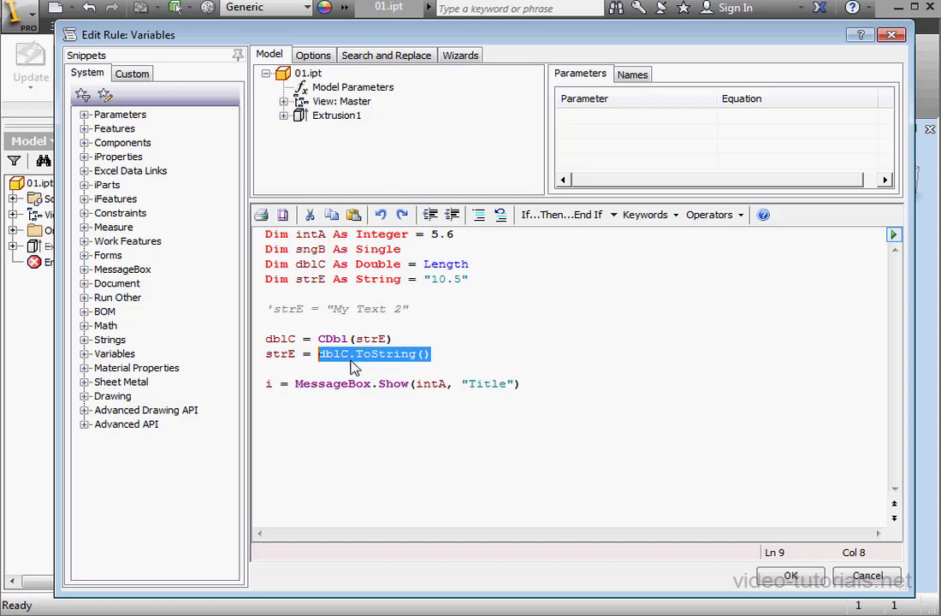
{"action": "left_click_drag", "start_coordinate": [296, 355], "coordinate": [266, 354]}
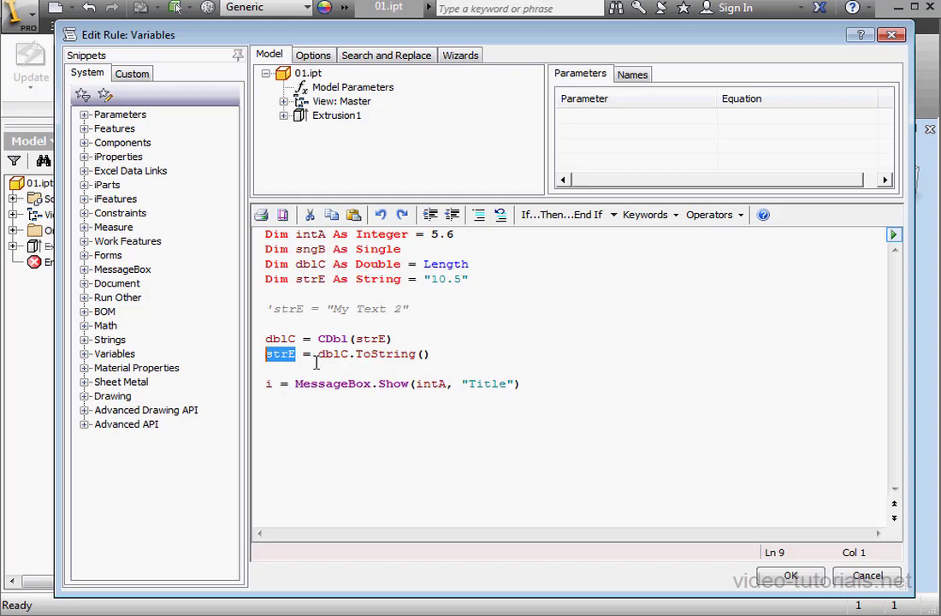
Step: Replace intA in the MessageBox.Show call with dblC copied from line 8
{"action": "left_click_drag", "start_coordinate": [296, 338], "coordinate": [266, 339]}
{"action": "right_click", "coordinate": [266, 339]}
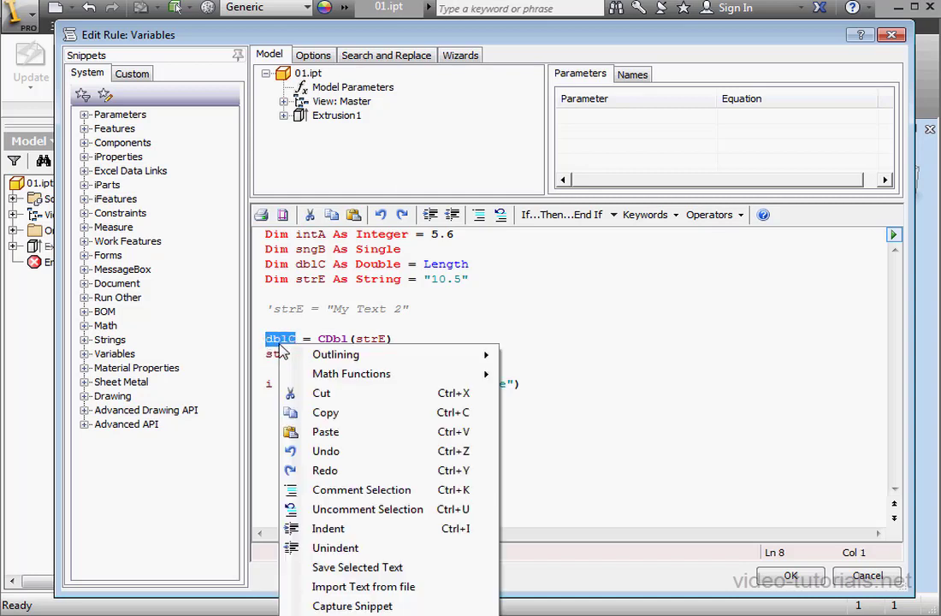
{"action": "left_click", "coordinate": [343, 411]}
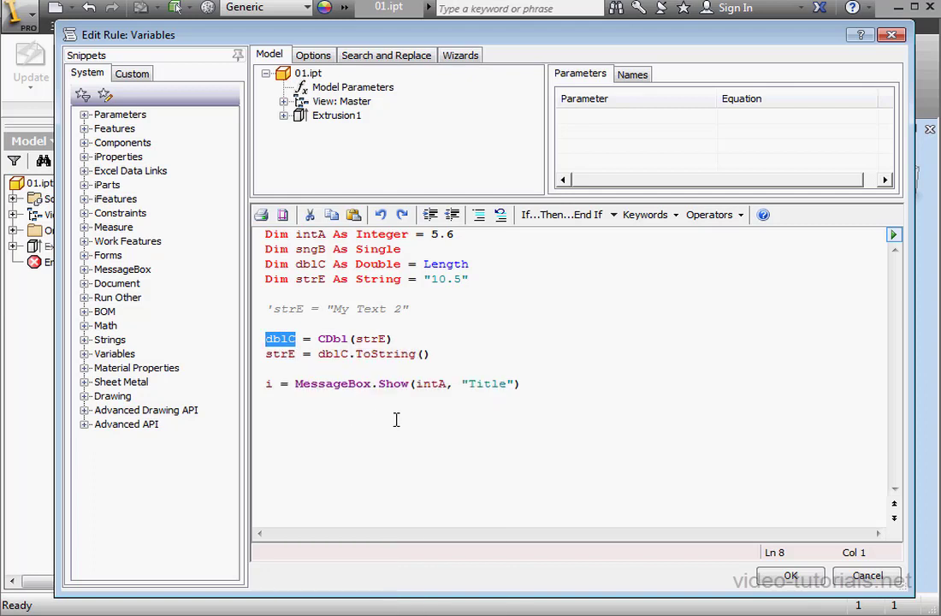
{"action": "left_click_drag", "start_coordinate": [449, 384], "coordinate": [417, 384]}
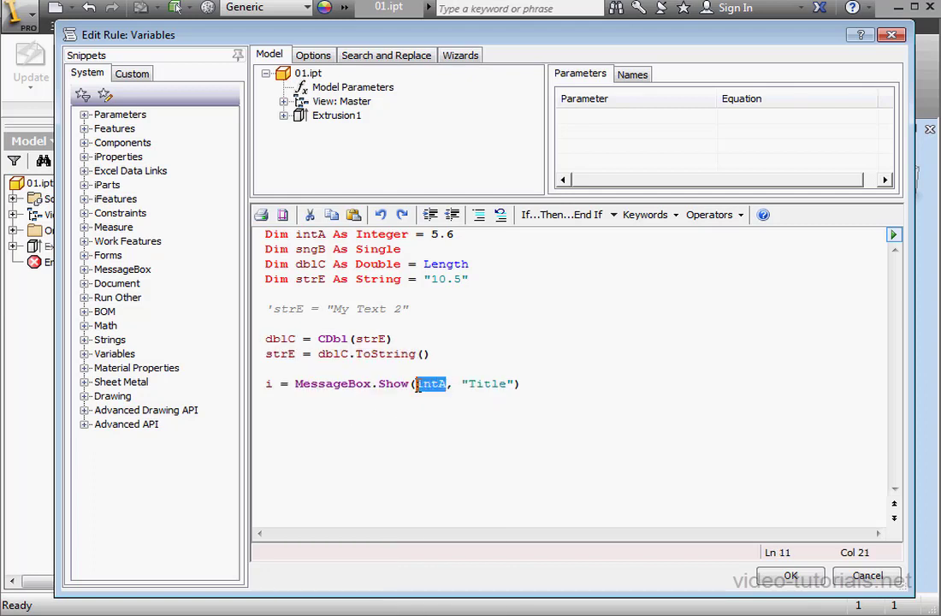
{"action": "right_click", "coordinate": [424, 384]}
{"action": "left_click", "coordinate": [469, 474]}
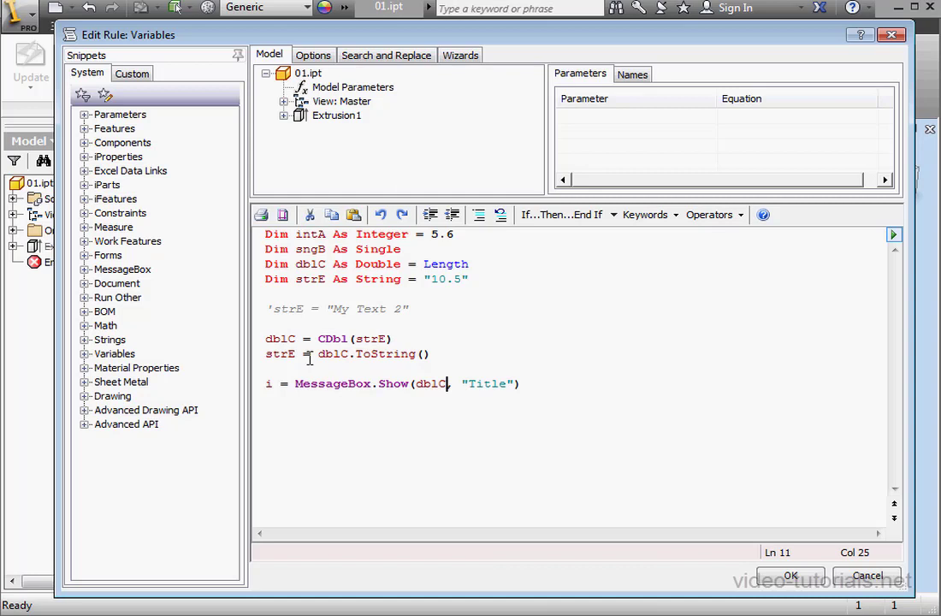
Step: Append & " " & strE after dblC so the message joins both values with a space
{"action": "left_click_drag", "start_coordinate": [296, 354], "coordinate": [265, 354]}
{"action": "right_click", "coordinate": [274, 354]}
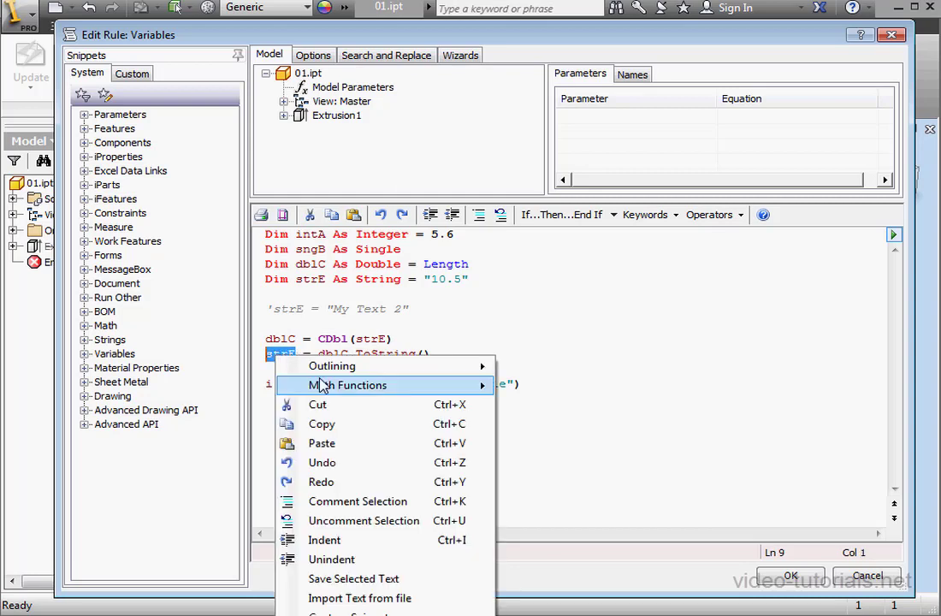
{"action": "left_click", "coordinate": [325, 425]}
{"action": "left_click", "coordinate": [450, 384]}
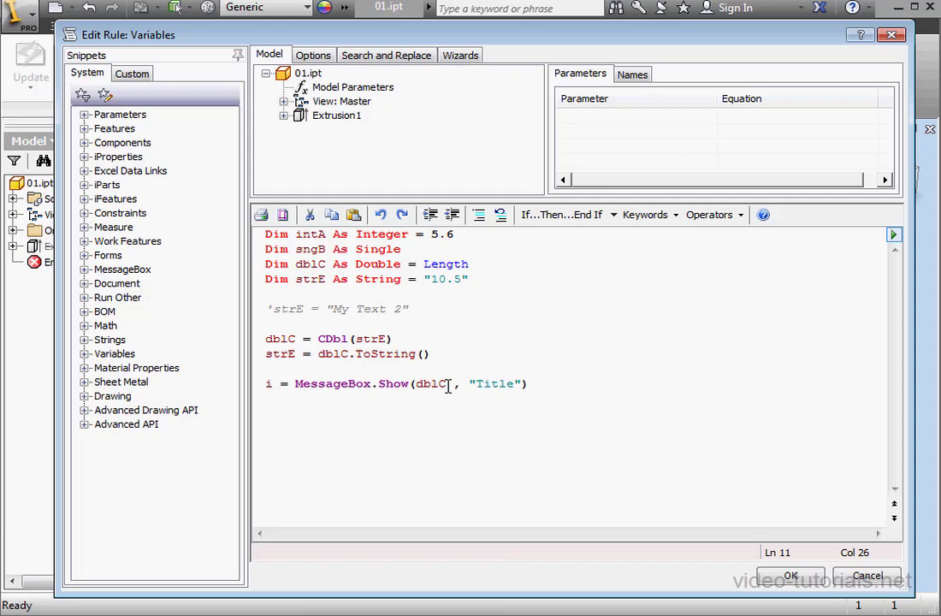
{"action": "type", "text": "&"}
{"action": "key", "text": "ctrl+v"}
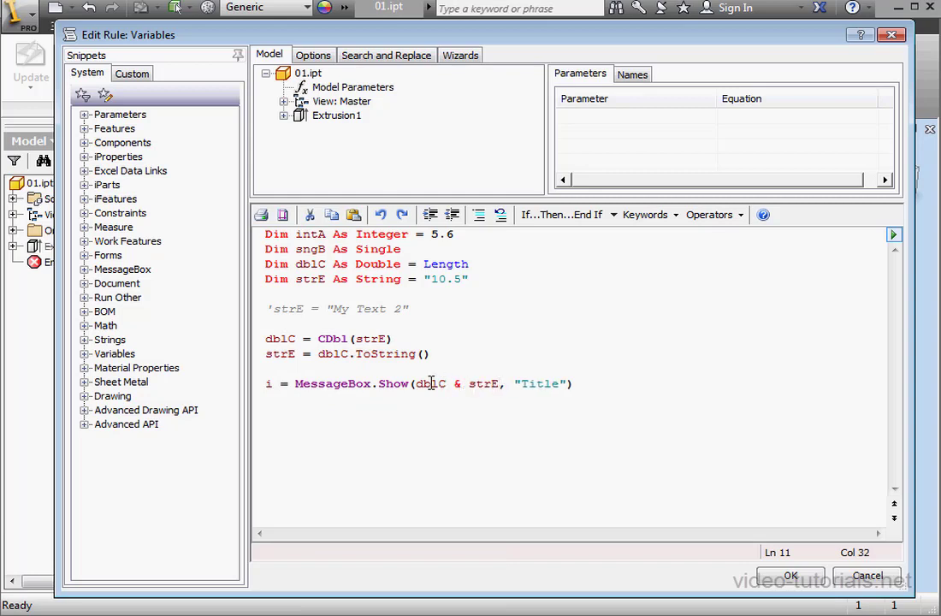
{"action": "left_click", "coordinate": [463, 383]}
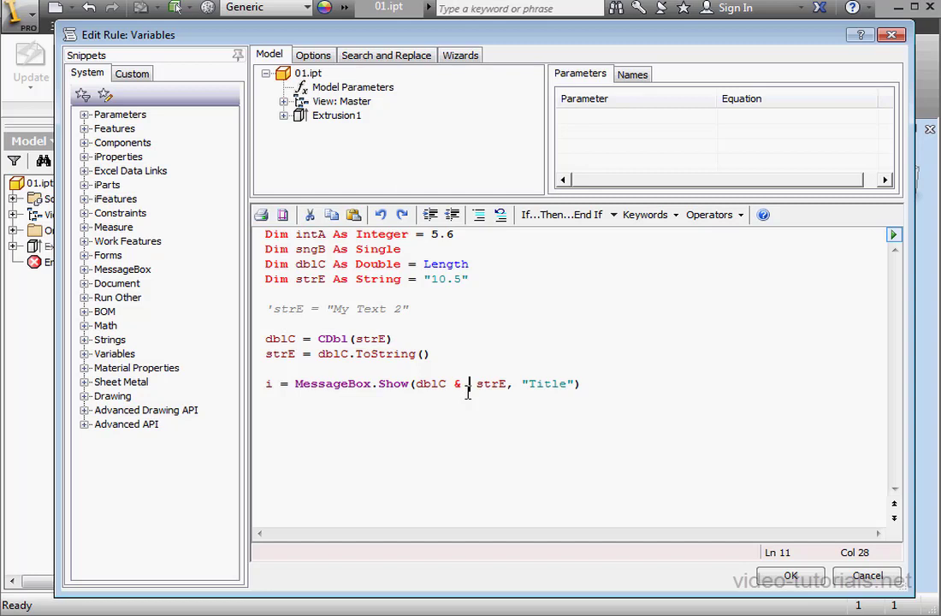
{"action": "type", "text": "\"\""}
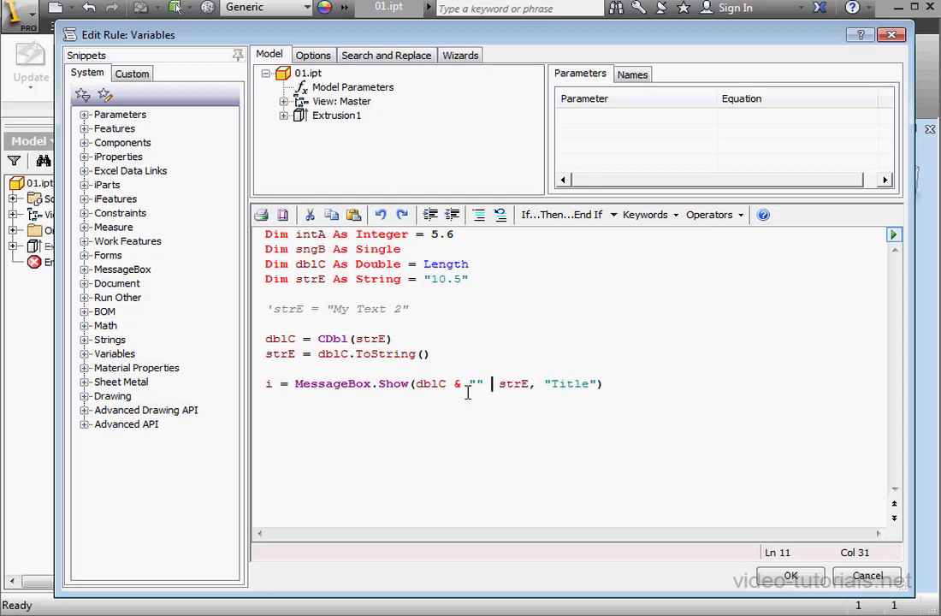
{"action": "type", "text": " &"}
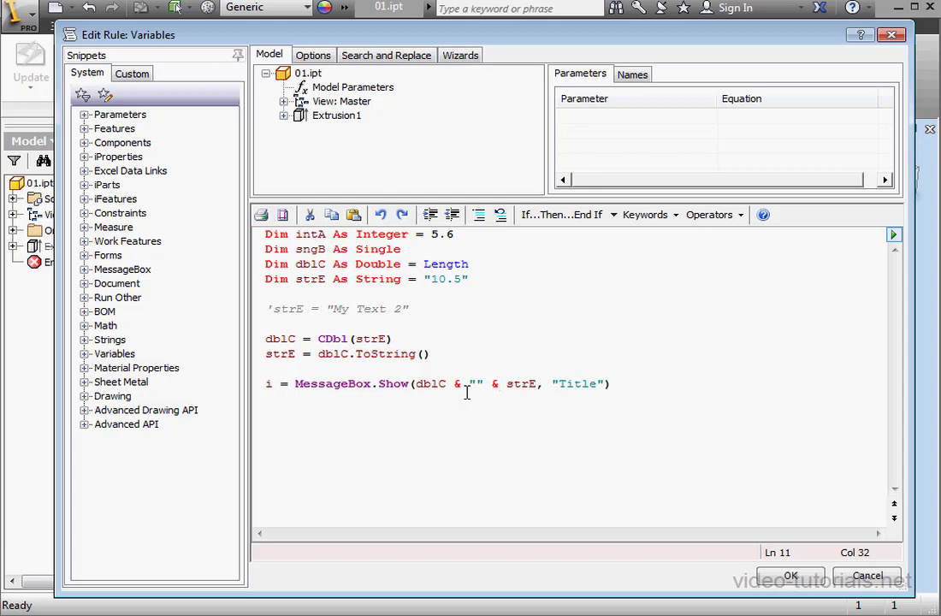
{"action": "left_click_drag", "start_coordinate": [484, 384], "coordinate": [469, 384]}
{"action": "left_click", "coordinate": [476, 384]}
Step: Save and run the Variables rule, showing '10.5 10.5' in the Title message box
{"action": "left_click", "coordinate": [791, 578]}
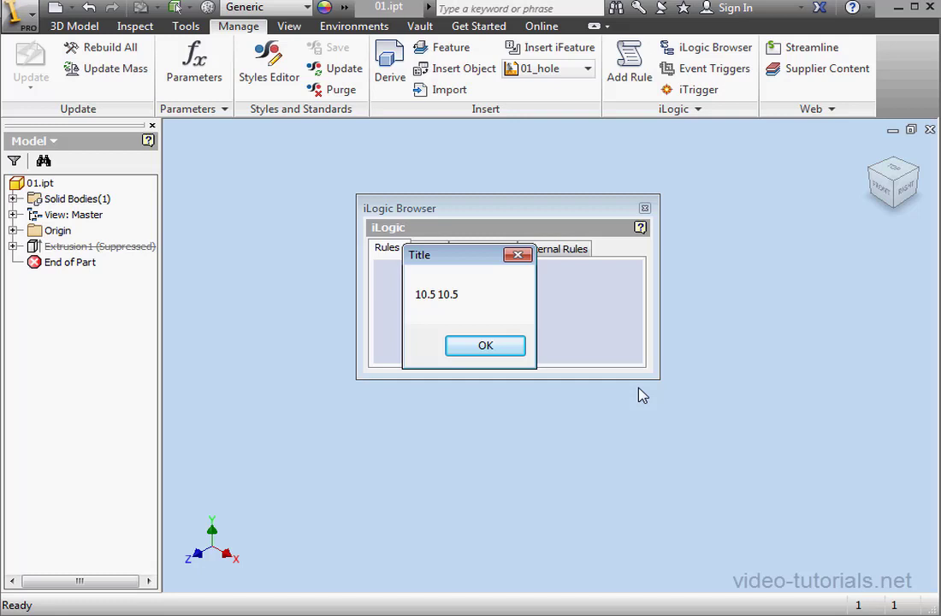